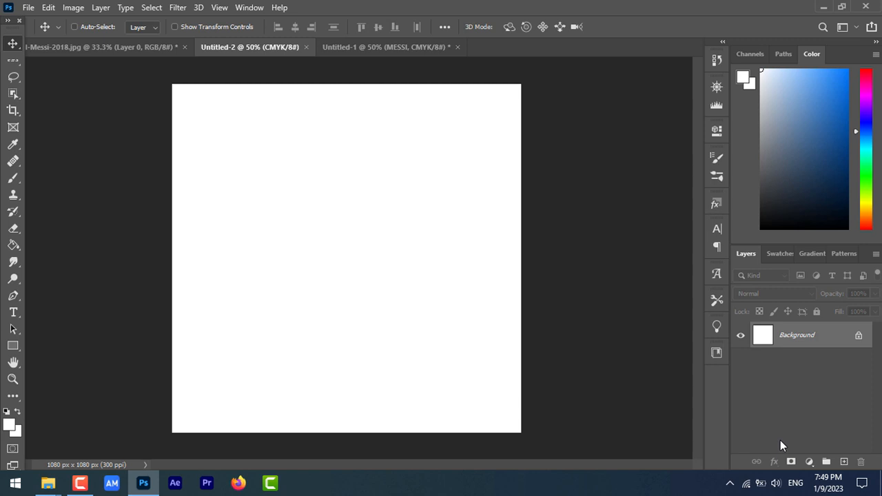
Step: Look over the finished MESSI poster in Untitled-1, the source photo, and the blank Untitled-2 canvas
click(407, 46)
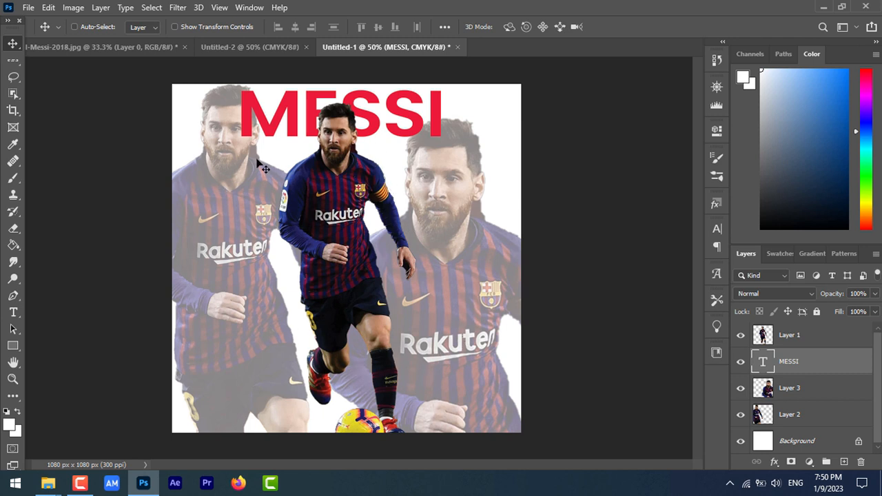
click(117, 47)
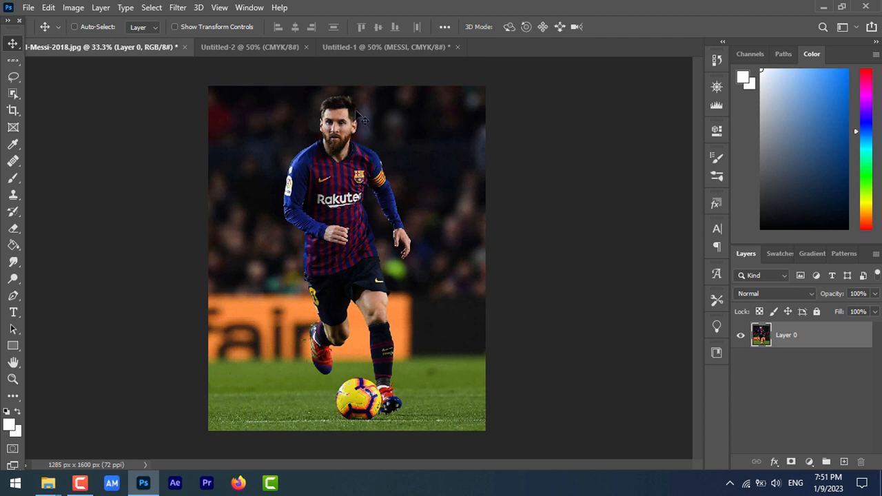
click(279, 48)
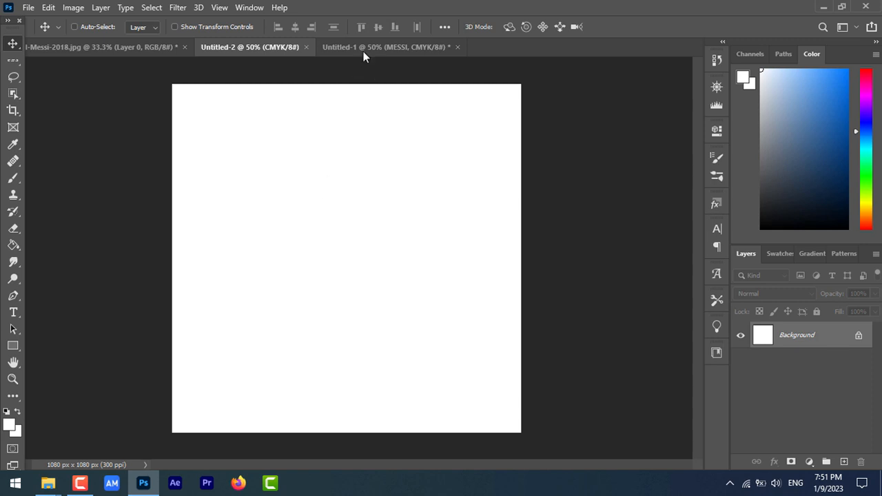
Step: In the Messi photo, select the whole player with the Object Selection tool in Rectangle mode
click(110, 48)
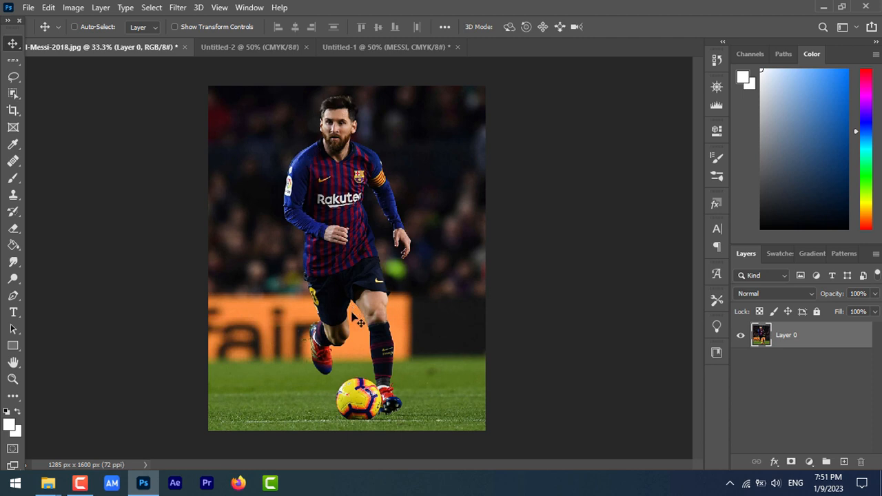
click(14, 96)
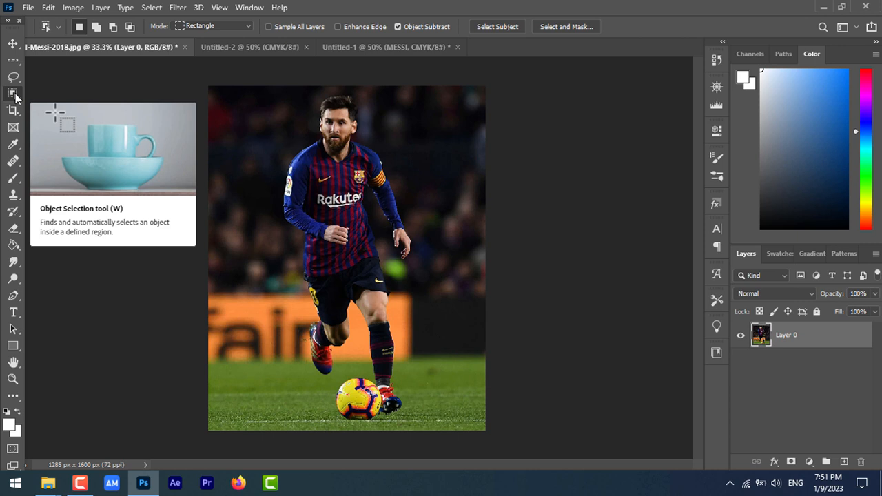
right_click(15, 96)
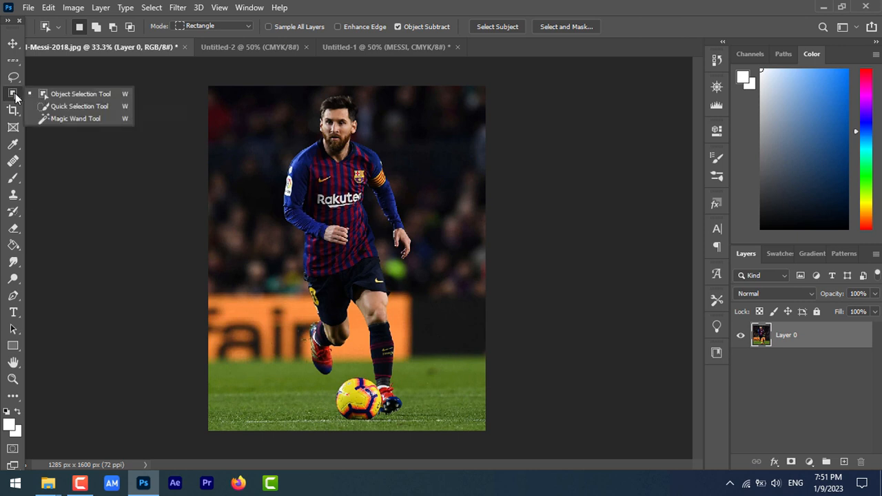
click(66, 95)
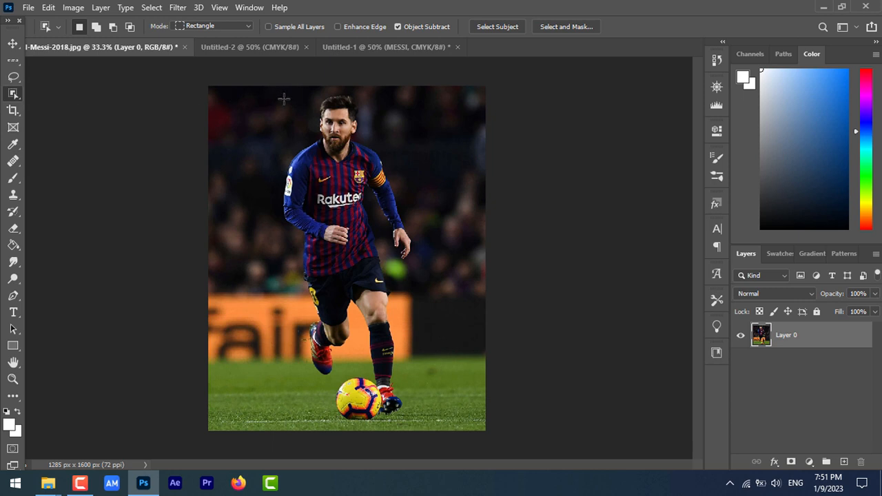
drag(276, 93, 415, 421)
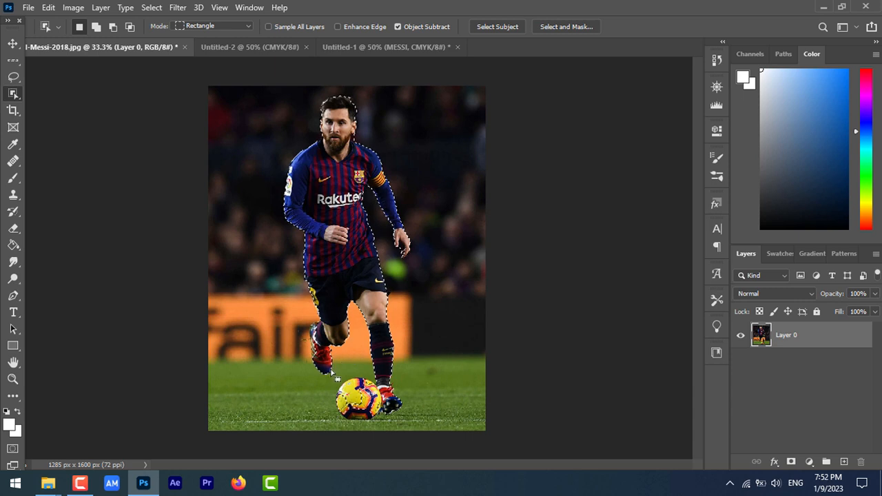
Step: Add the football to the selection by enclosing it and the front shoe in a box about 330 by 100 px
key(shift)
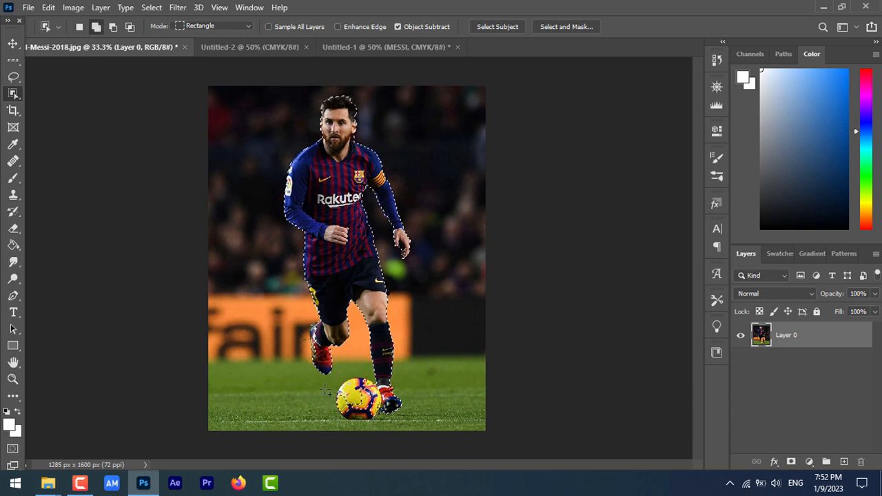
drag(390, 407, 401, 413)
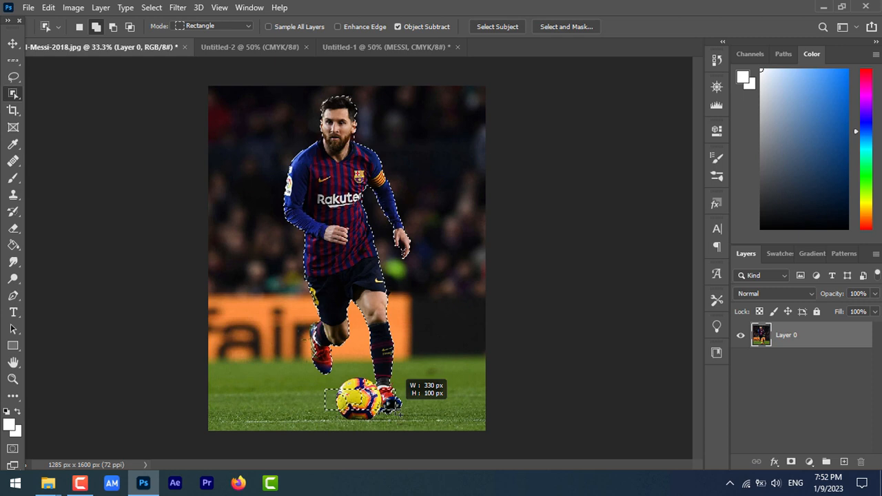
drag(402, 412, 401, 412)
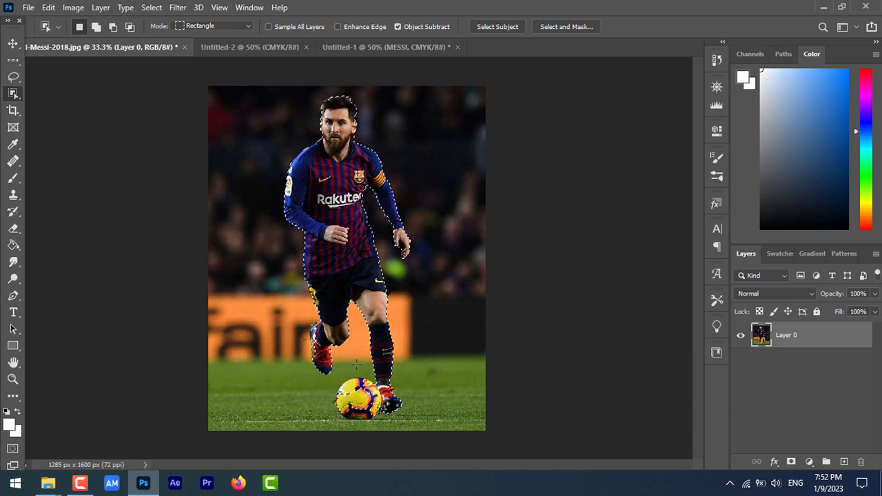
key(shift)
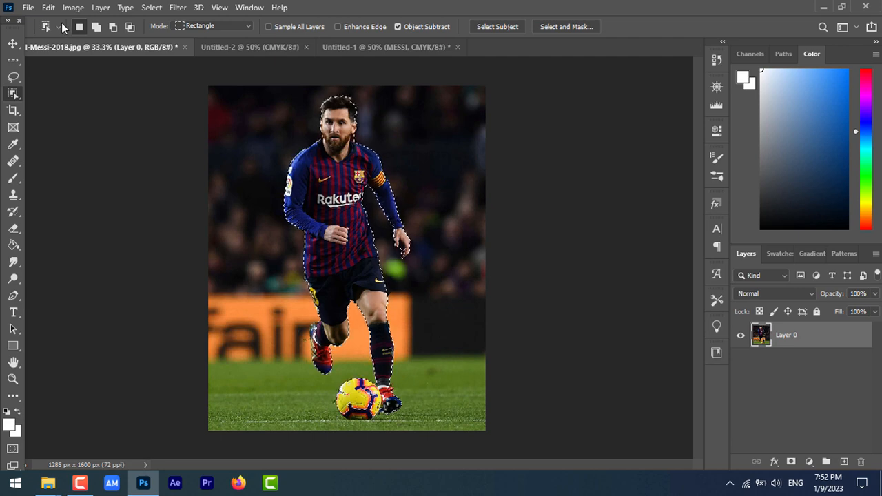
Step: Copy the selected player and ball and paste them into the Untitled-2 document
click(48, 7)
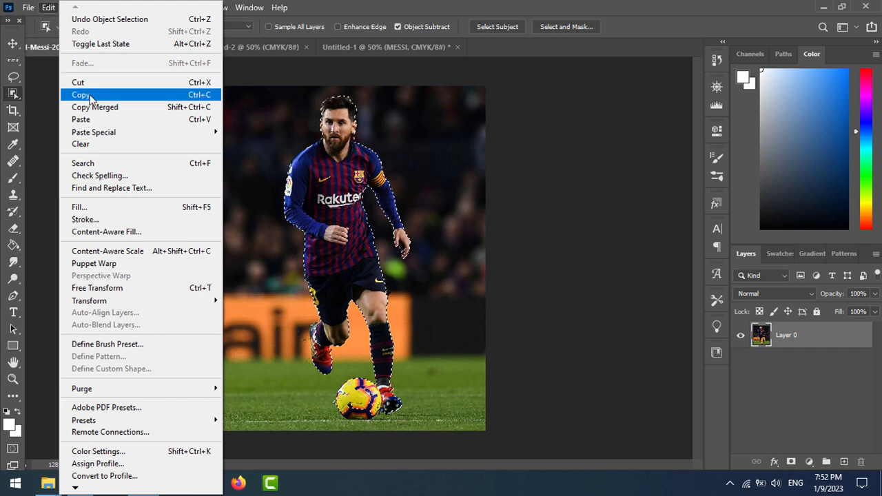
click(80, 95)
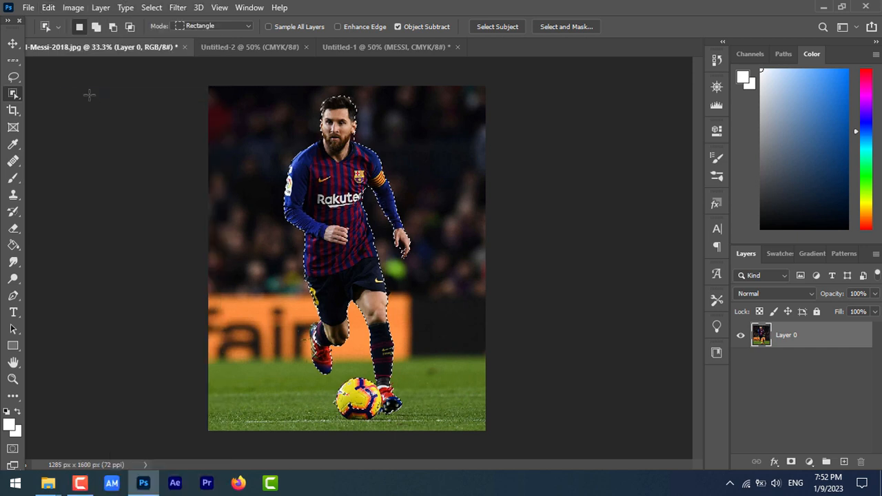
click(258, 47)
click(47, 9)
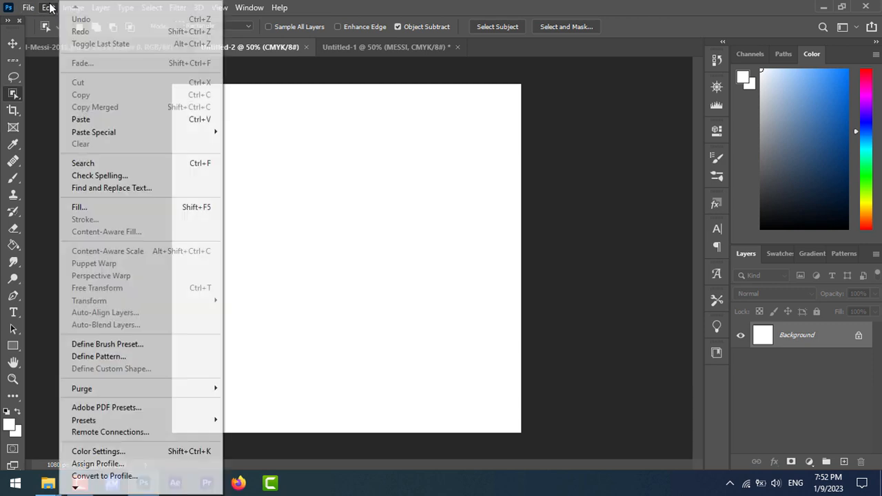
click(98, 121)
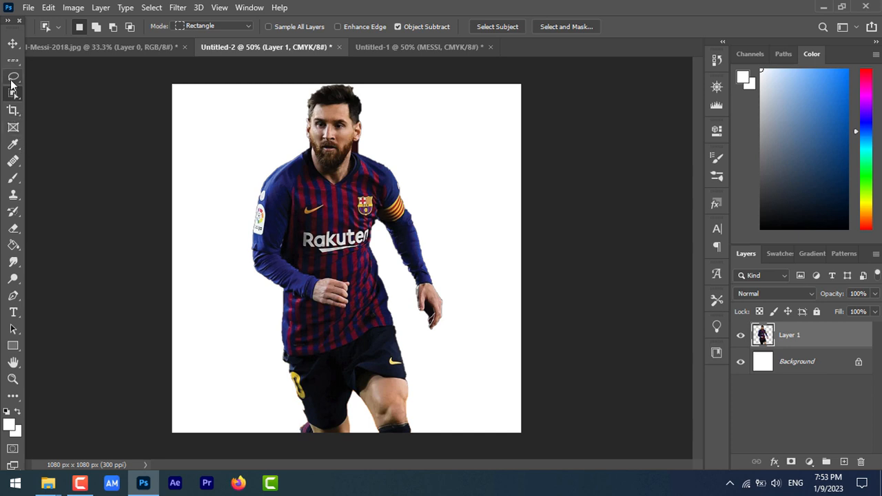
Step: Scale the pasted player to about 77% and place him mid-canvas with the ball at the lower edge, then hide the transform controls
click(13, 43)
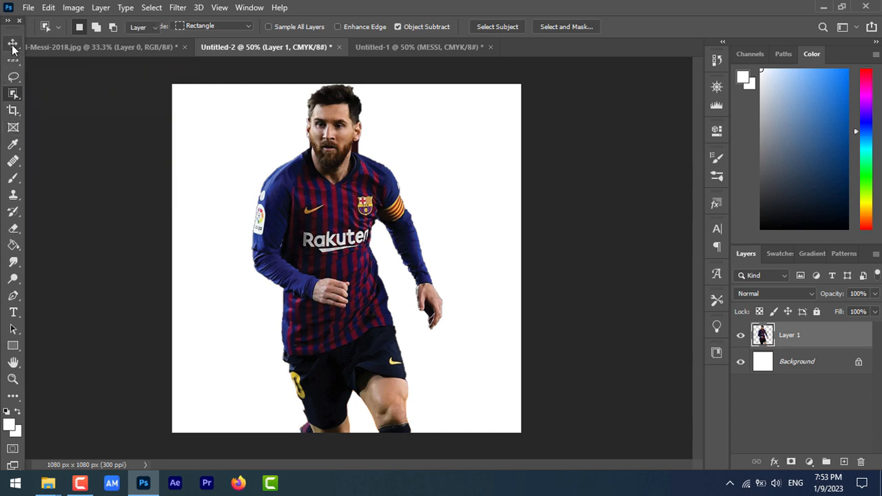
right_click(359, 185)
click(377, 189)
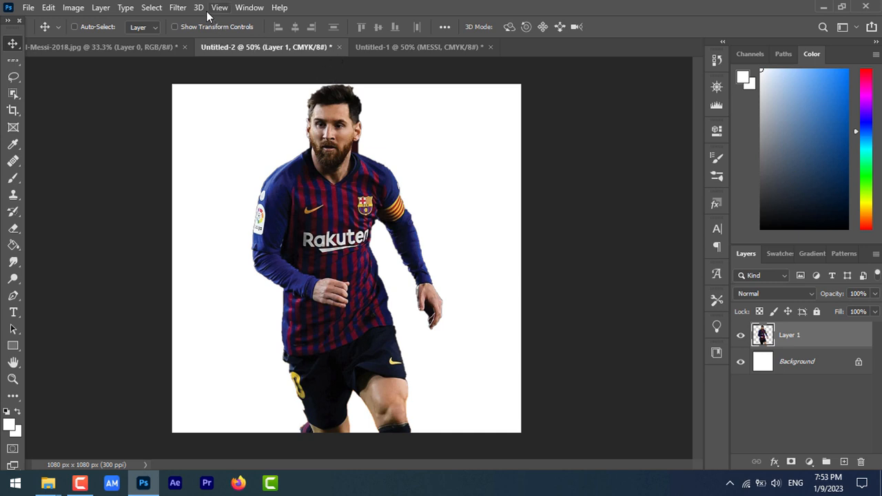
click(175, 27)
drag(439, 86, 427, 101)
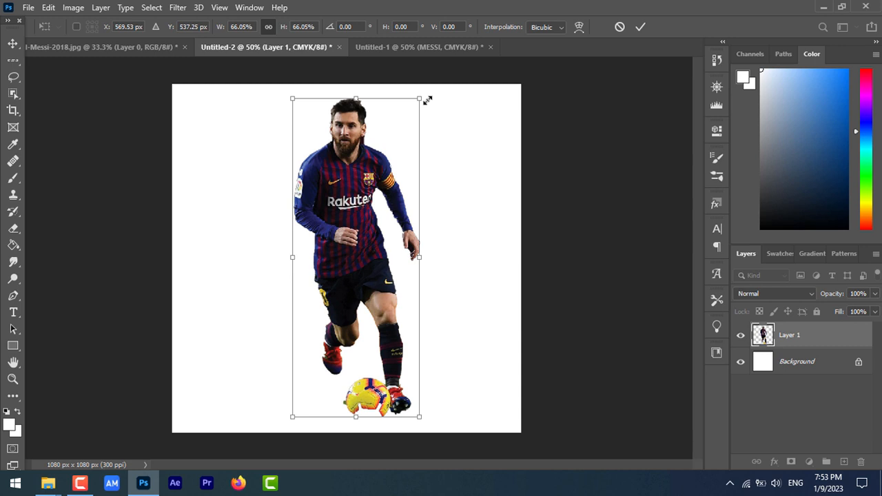
drag(419, 99, 440, 46)
drag(366, 142, 351, 185)
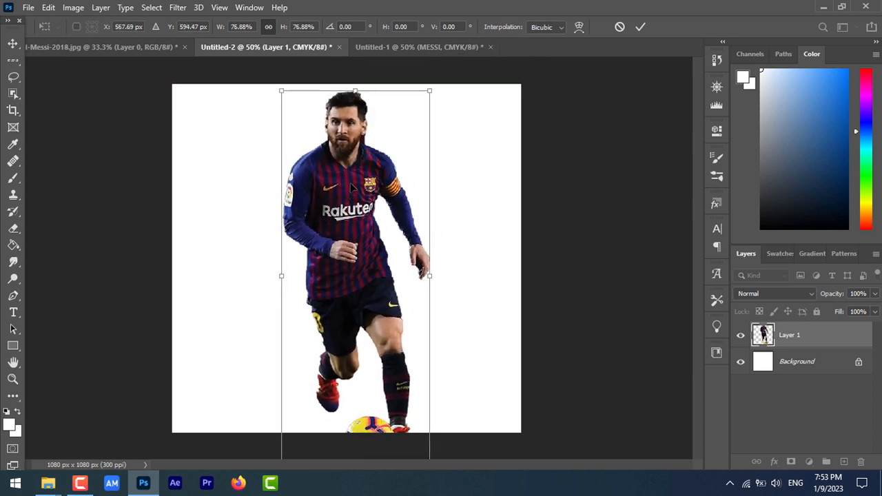
click(15, 44)
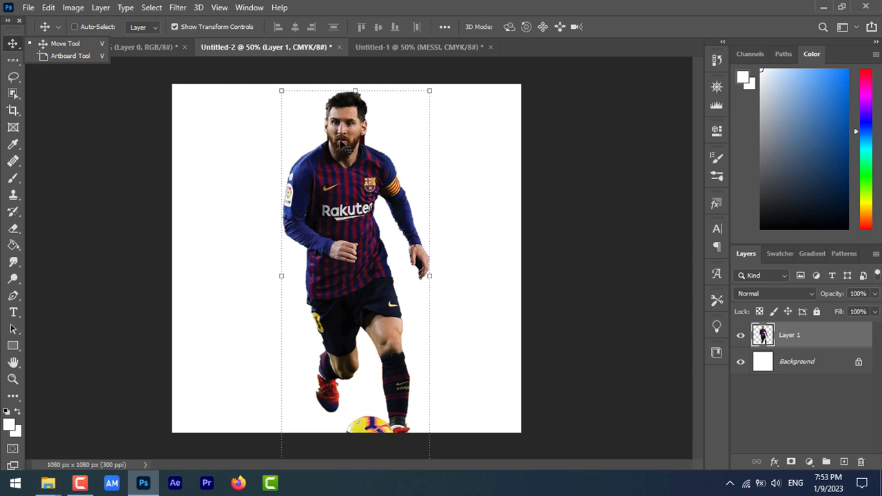
click(174, 28)
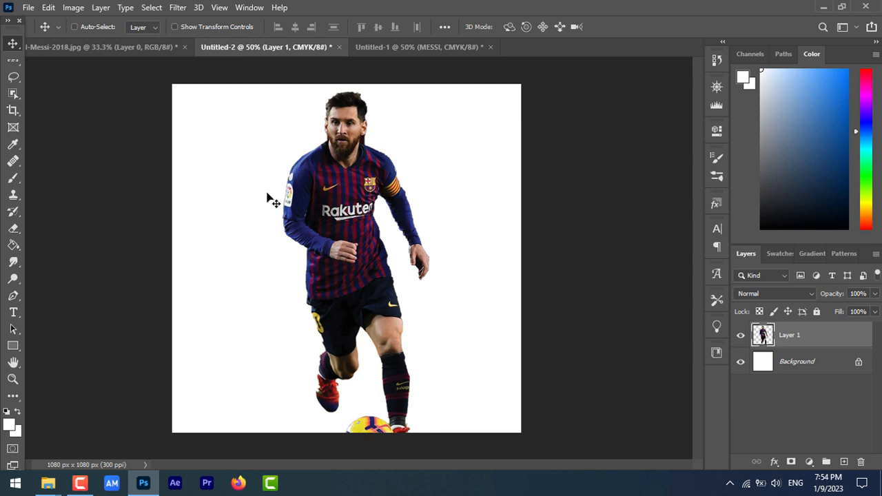
Step: Duplicate Layer 1 within Untitled-2 and name the copy MESSI 2
right_click(815, 342)
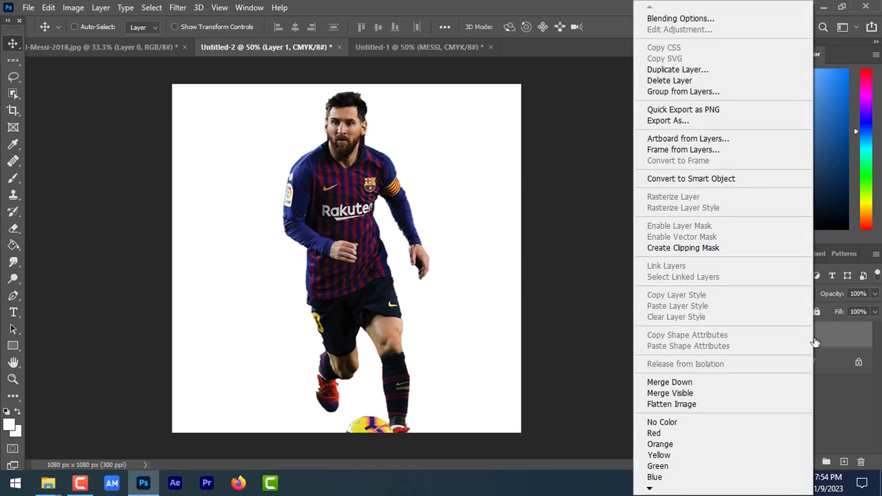
click(693, 70)
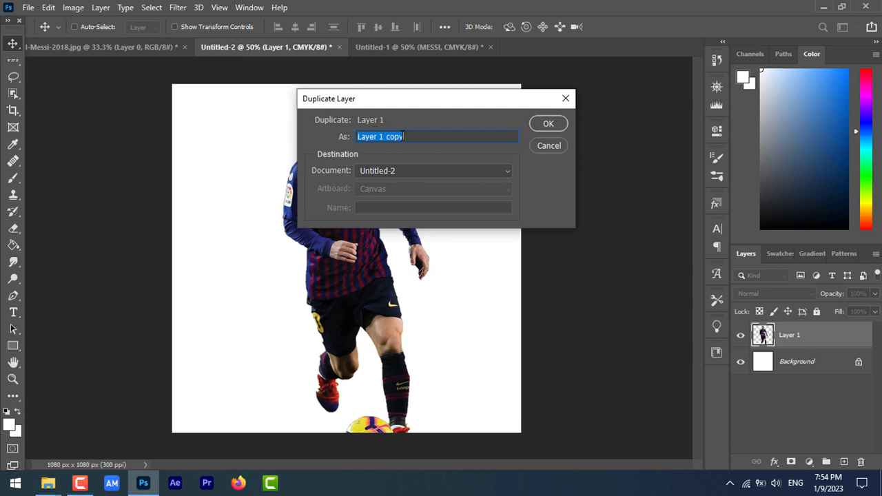
key(BackSpace)
key(BackSpace)
text(ESSI 2)
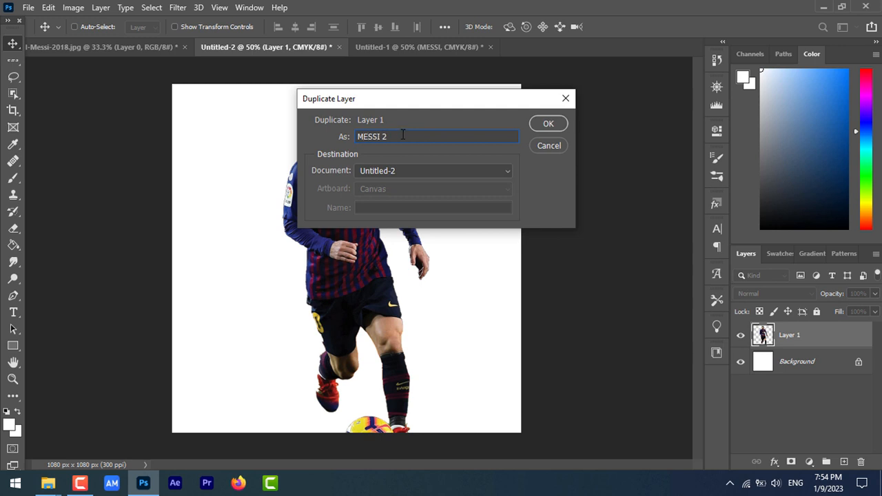
click(545, 123)
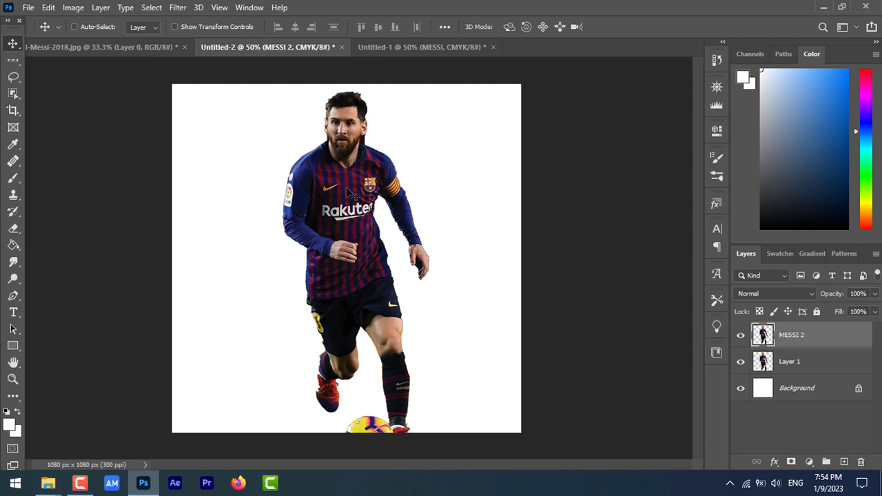
Step: Enlarge the MESSI 2 player to about 144% along the canvas's right side and stack its layer below Layer 1
drag(350, 192, 446, 182)
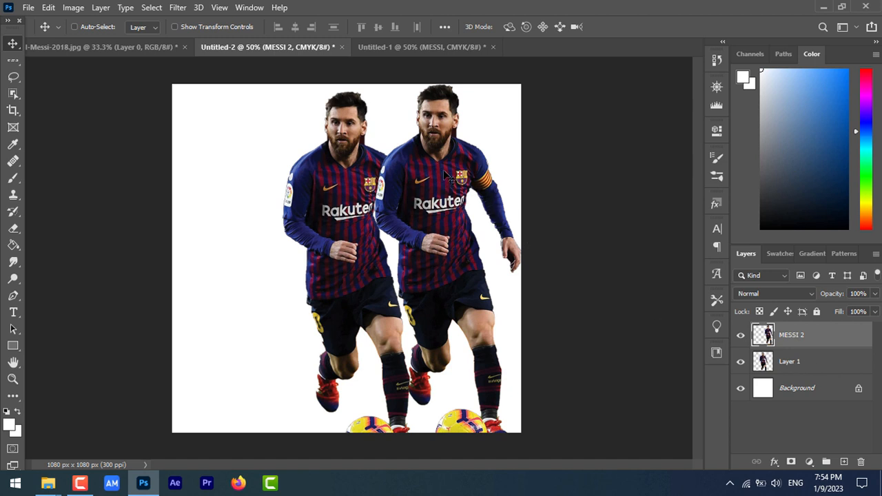
drag(445, 176, 259, 186)
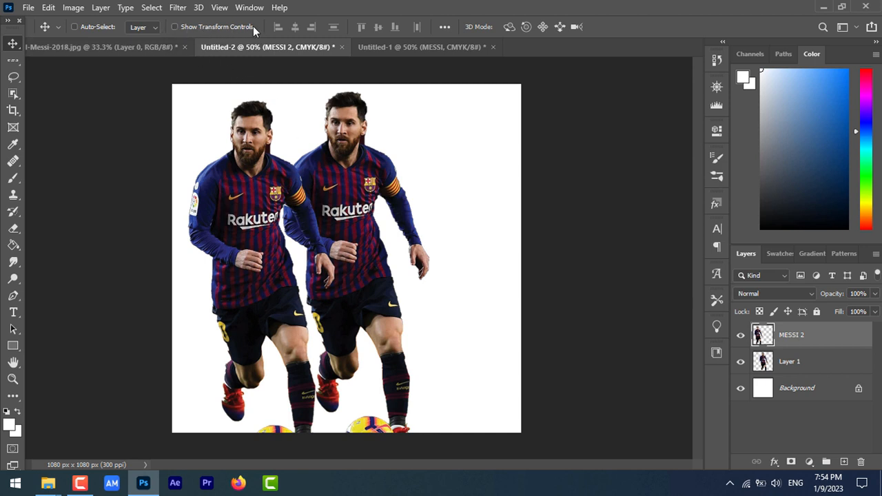
click(175, 28)
drag(186, 100, 14, 86)
drag(257, 253, 261, 377)
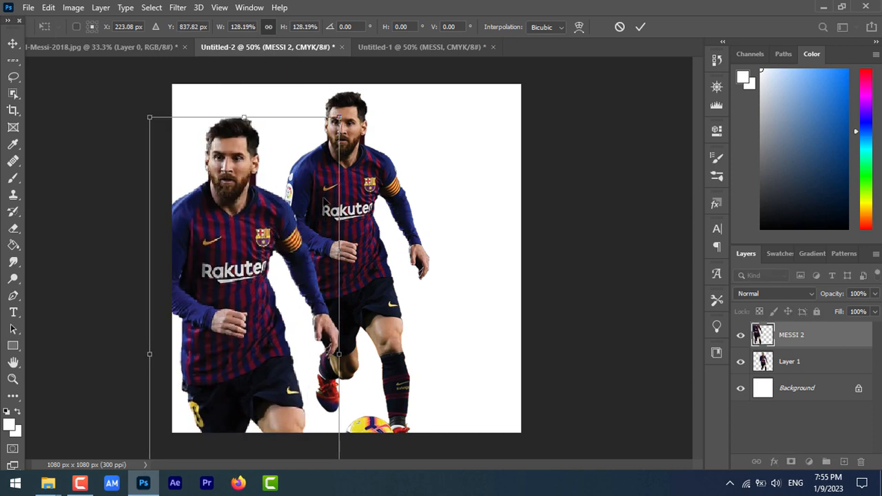
drag(338, 117, 404, 68)
drag(239, 181, 463, 194)
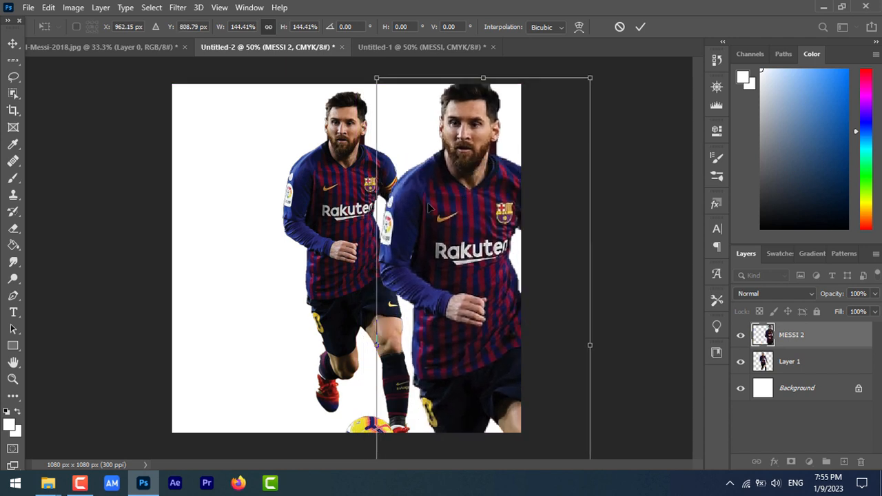
click(12, 45)
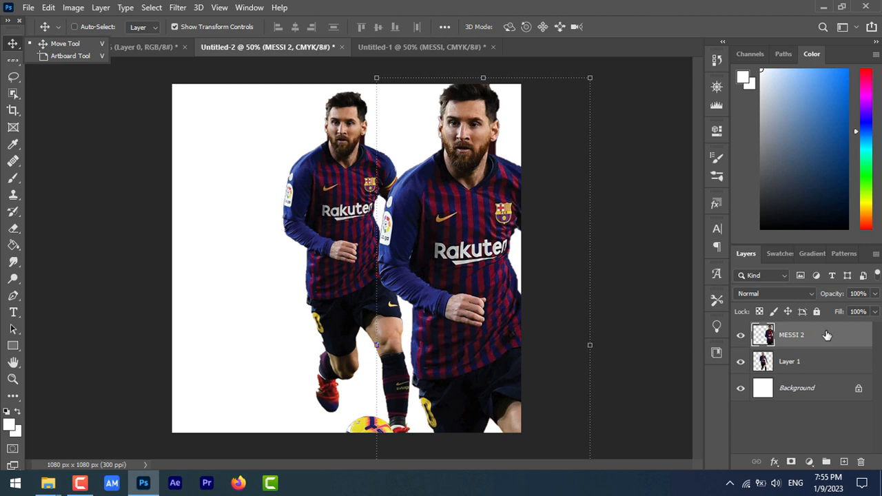
drag(826, 336, 823, 371)
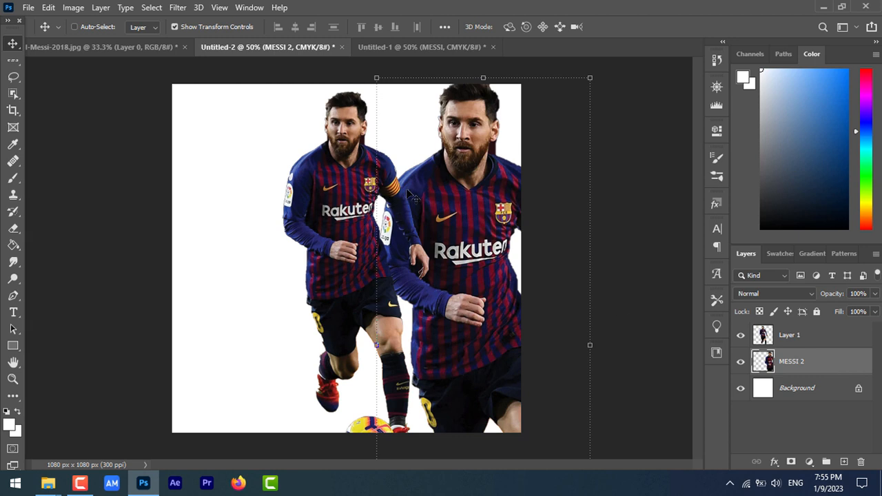
Step: Compare the Untitled-2 composition with the finished, faded-background poster in Untitled-1
click(444, 47)
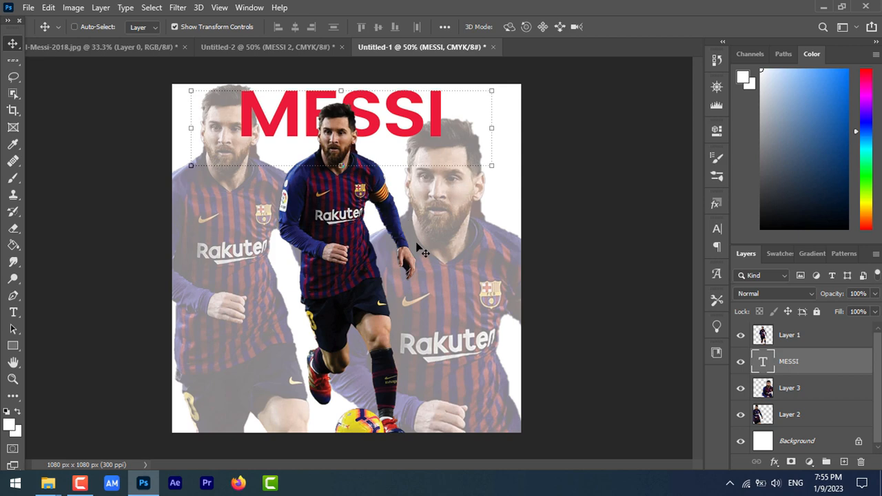
click(300, 48)
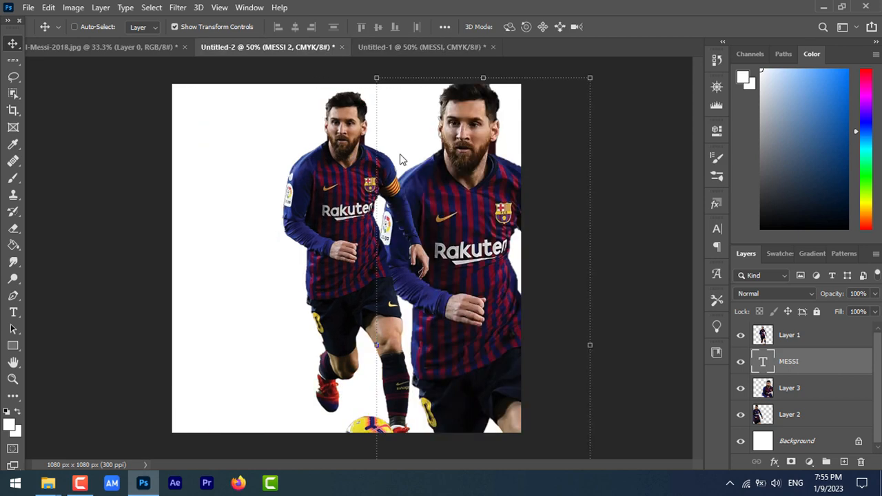
click(416, 47)
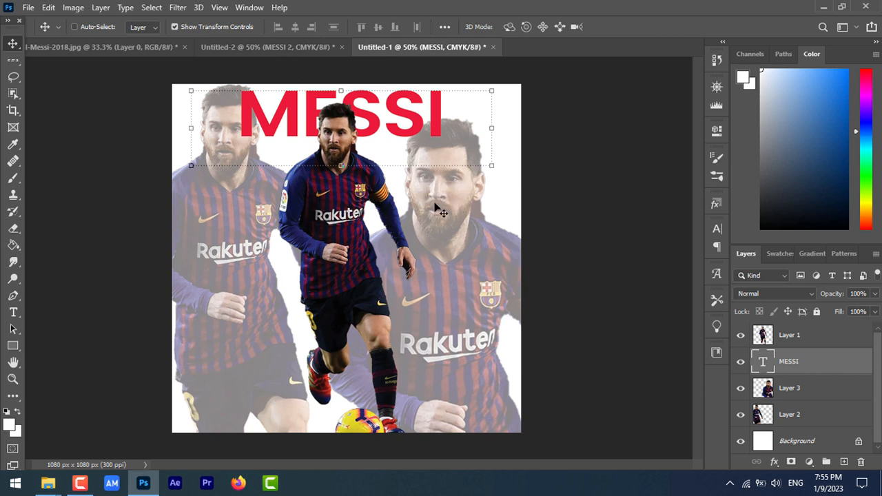
Step: Scale the MESSI 2 player in Untitled-2 to about 112% and lower him along the canvas's right side, his whole head inside the canvas
click(289, 47)
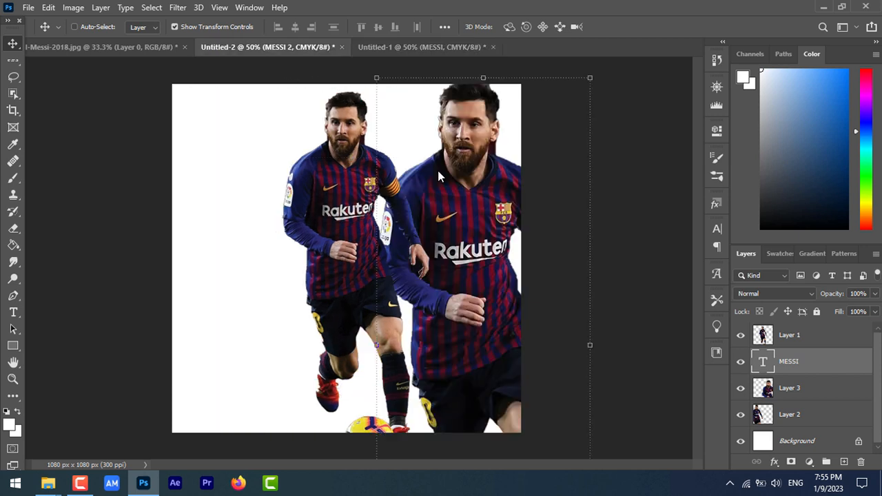
right_click(470, 125)
click(375, 76)
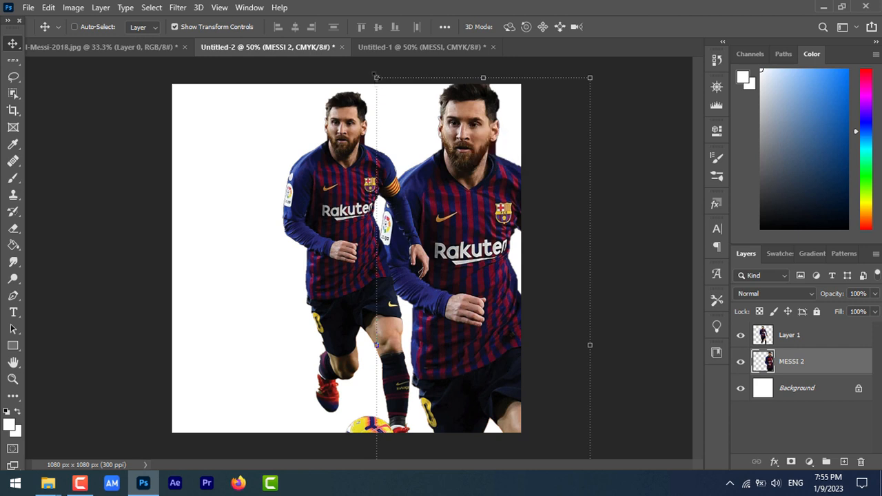
drag(376, 78, 350, 16)
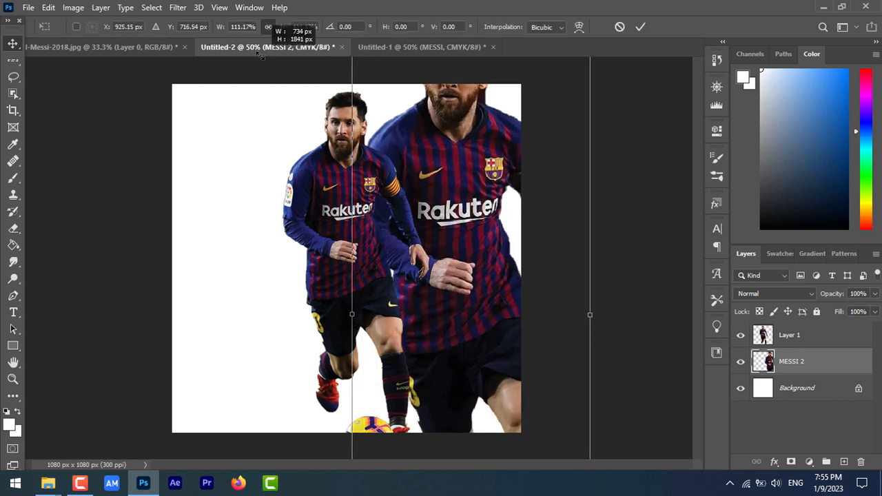
drag(460, 154, 467, 246)
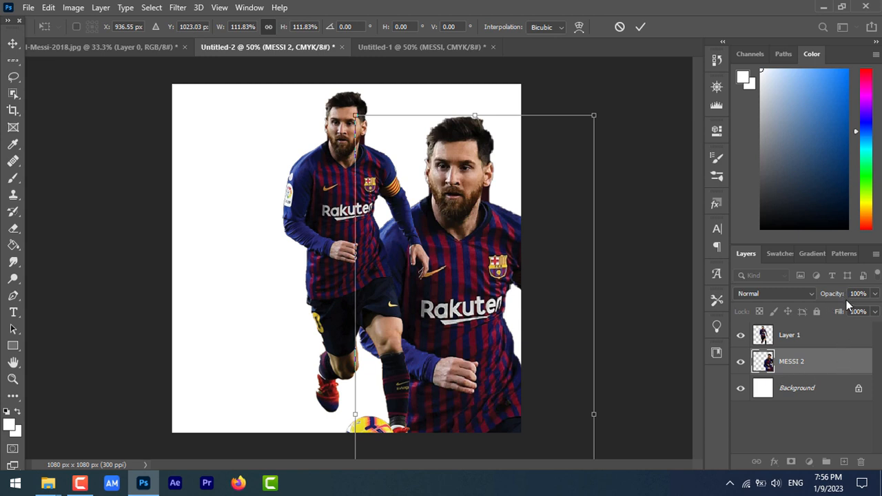
click(816, 338)
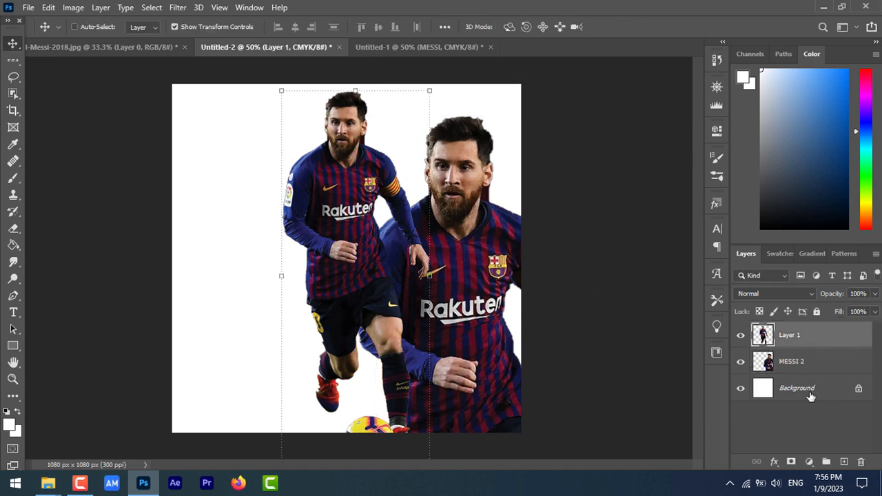
Step: Set the MESSI 2 layer's opacity to 30%
click(822, 370)
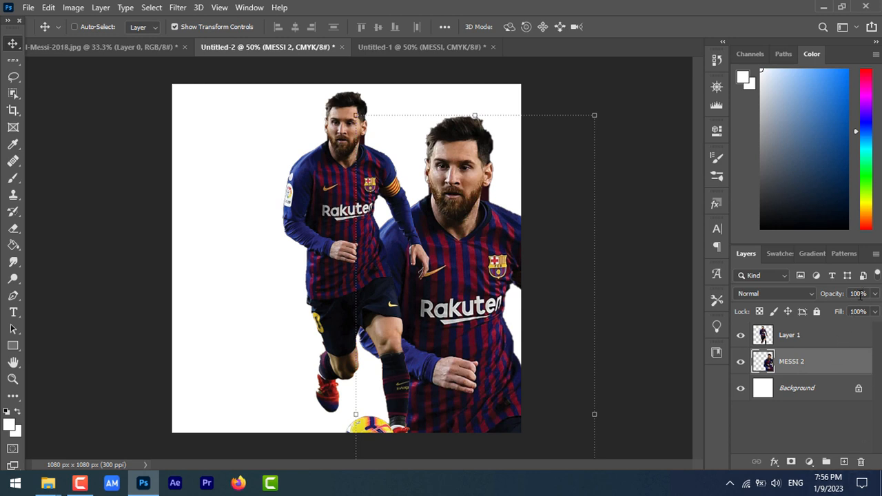
click(874, 294)
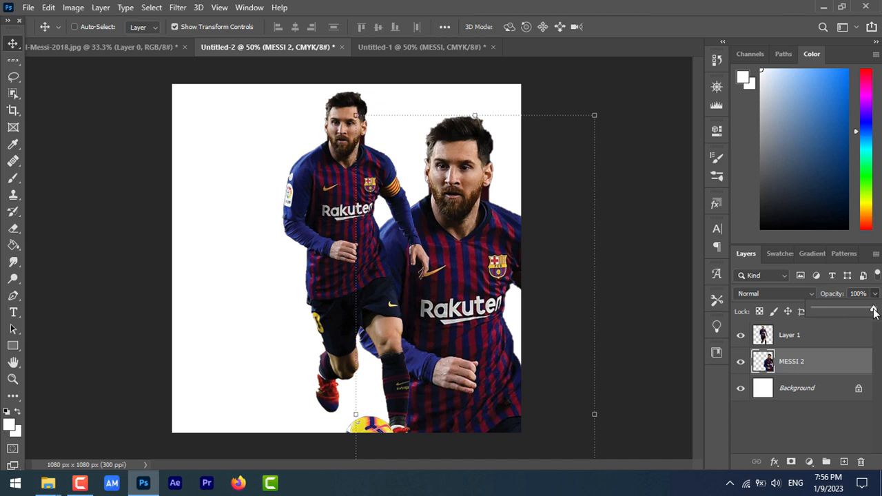
drag(872, 308, 850, 310)
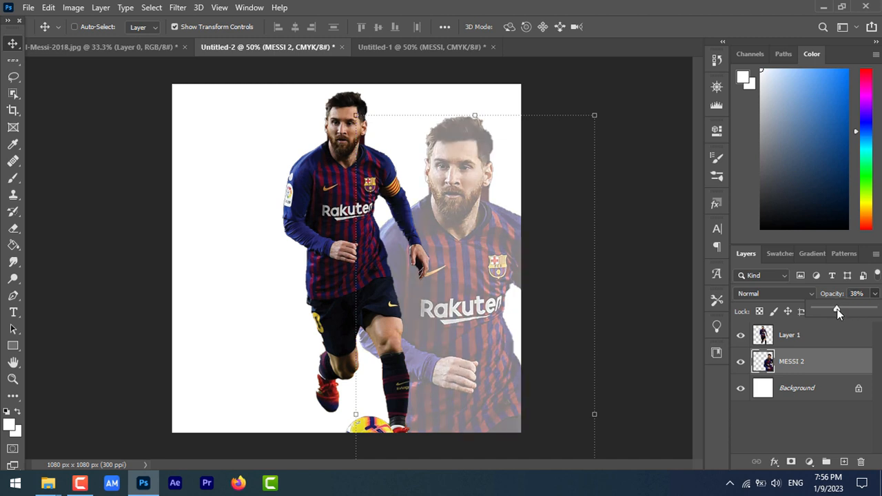
drag(832, 310, 831, 310)
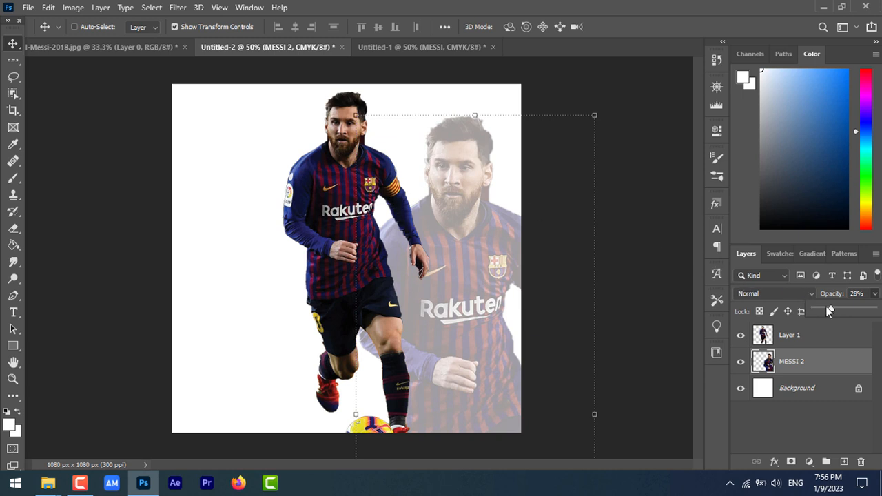
drag(830, 310, 817, 309)
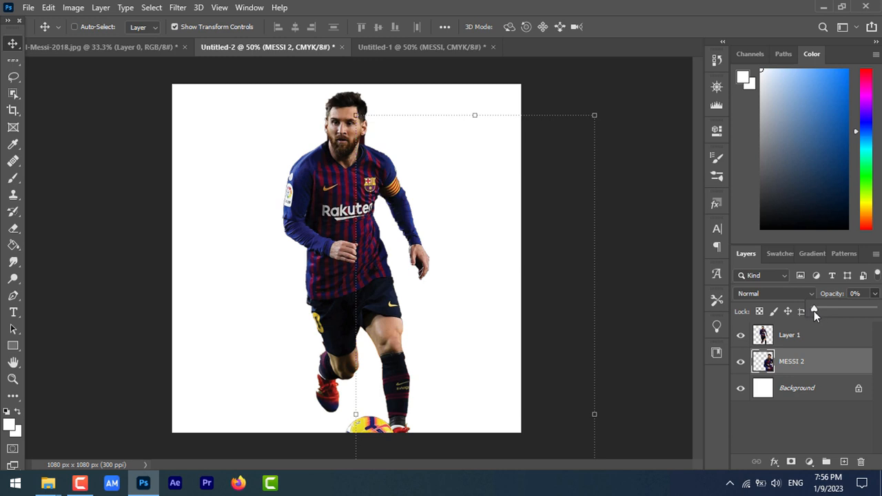
drag(812, 308, 837, 311)
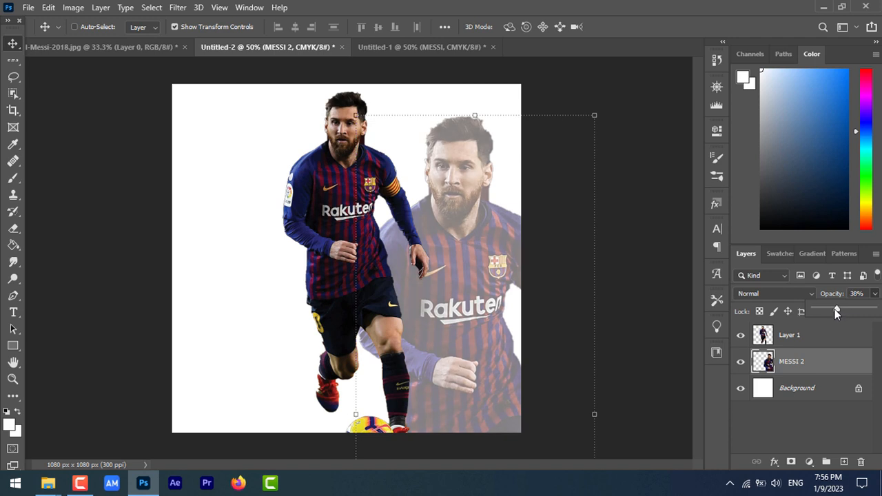
drag(835, 310, 832, 311)
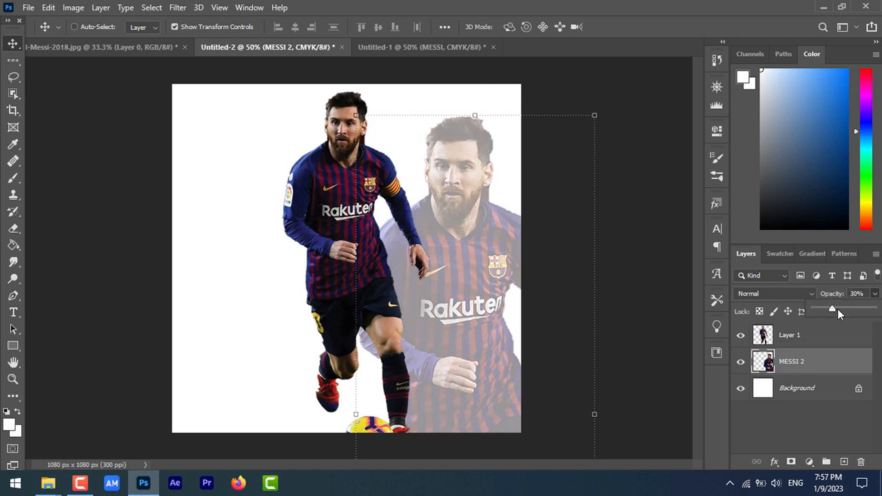
Step: Hide the transform controls and compare the faded copy with the finished poster in Untitled-1
click(175, 26)
click(411, 51)
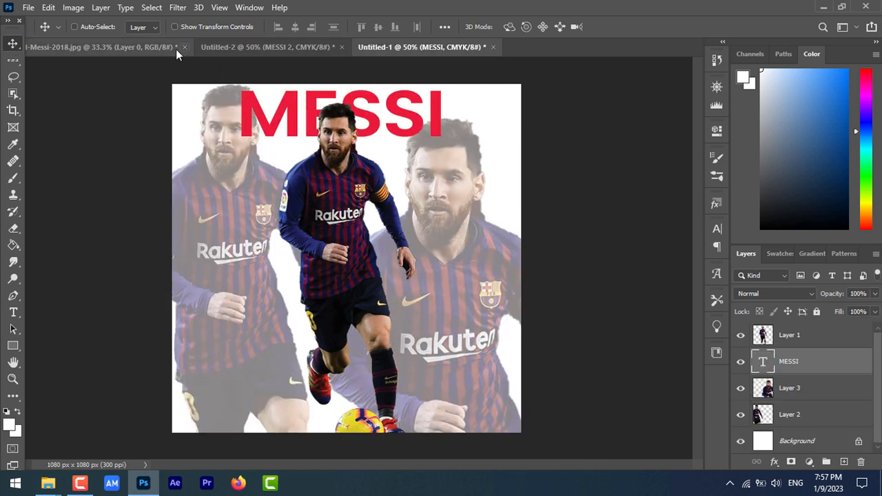
click(234, 46)
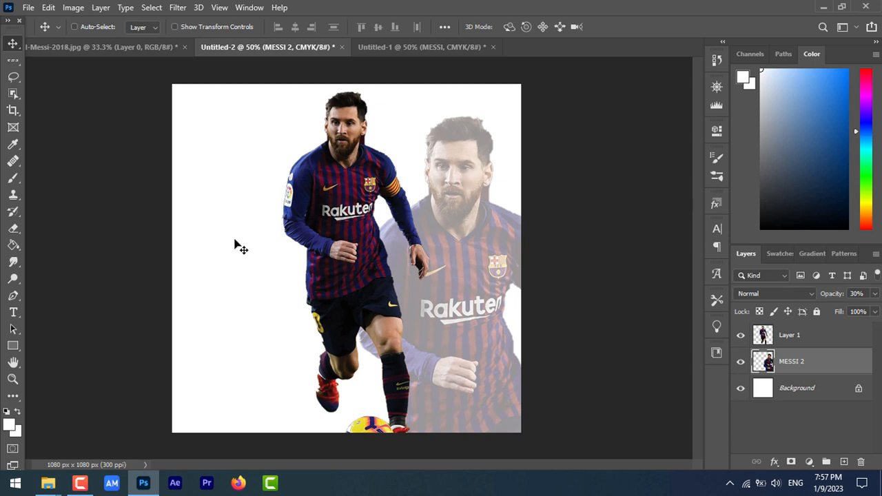
Step: Duplicate the faded MESSI 2 layer and move the copy to the canvas's left side, behind the front player
right_click(818, 365)
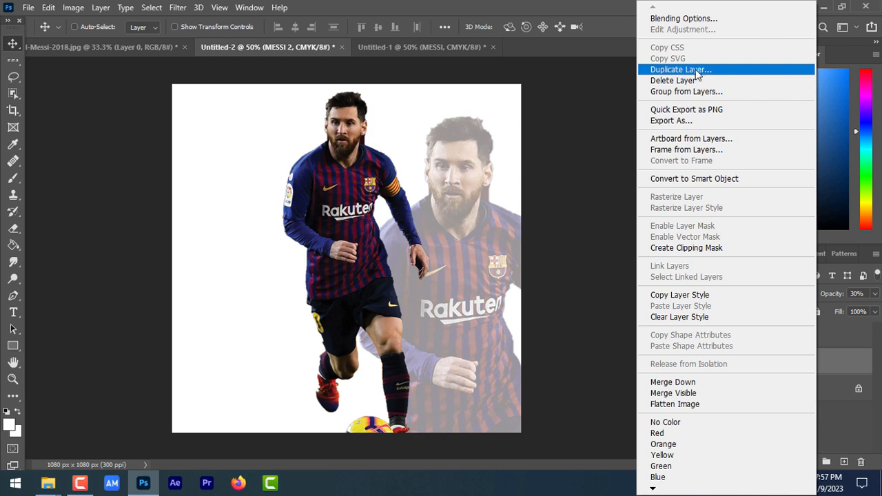
click(571, 155)
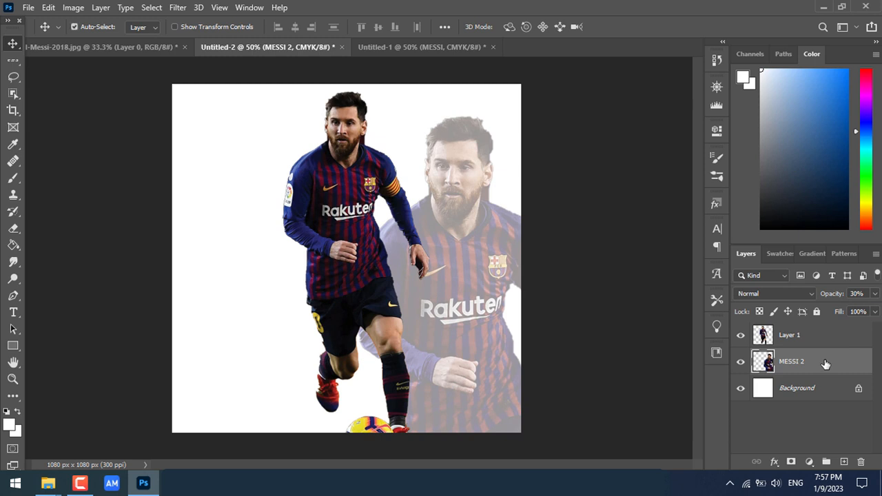
key(ctrl+v)
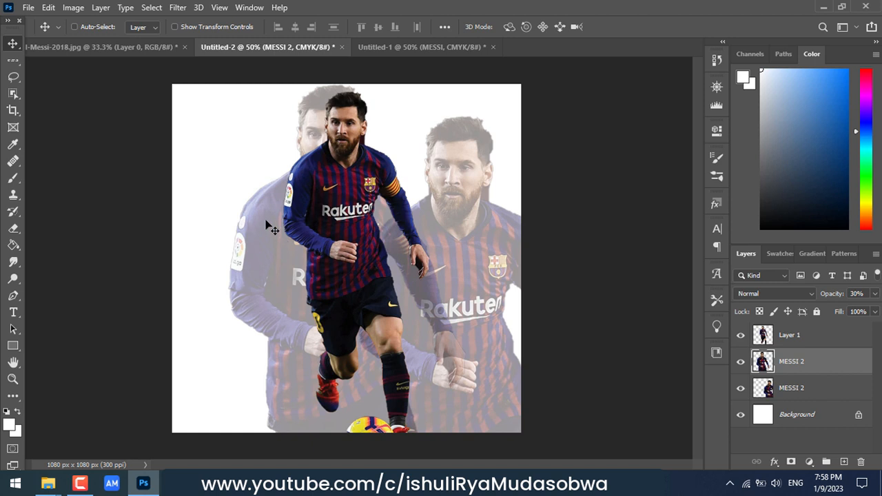
drag(262, 225, 194, 223)
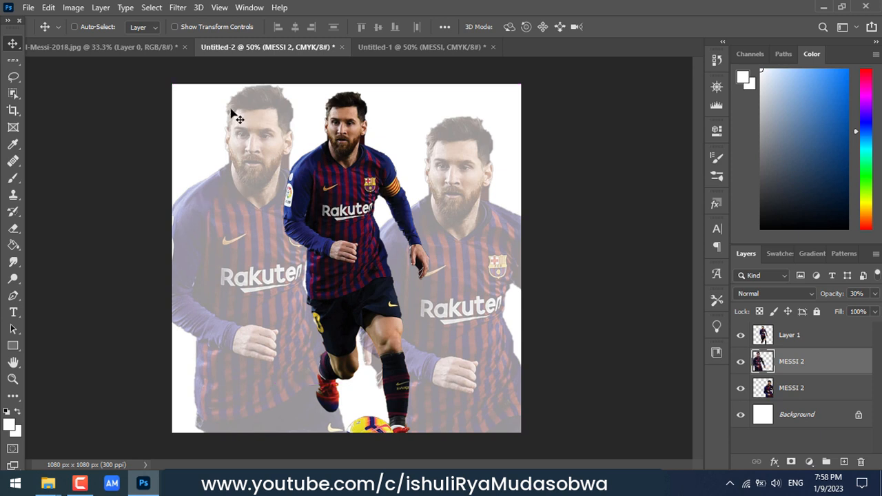
Step: Enlarge the left faded player to about 137% and place him at the canvas's left side with his hair at the upper edge
click(174, 26)
drag(149, 81, 26, 41)
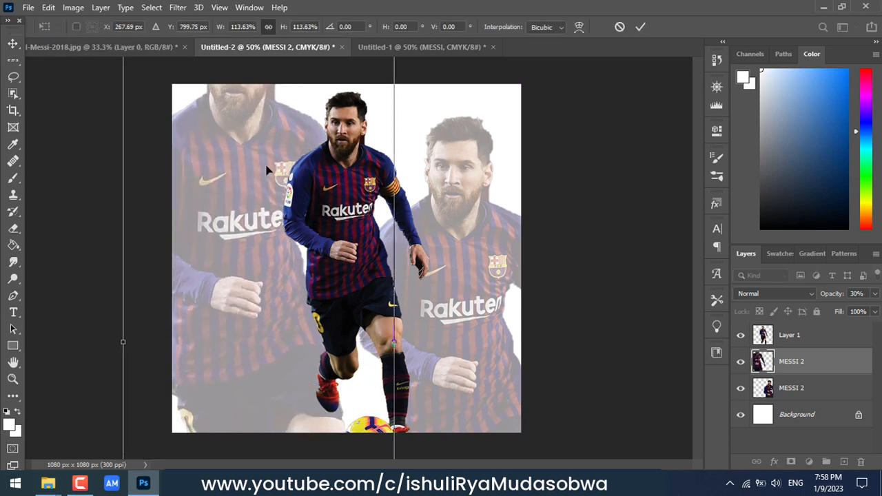
drag(270, 170, 252, 280)
drag(106, 106, 41, 55)
mouse_move(261, 207)
mouse_down()
mouse_move(277, 219)
mouse_move(276, 232)
mouse_move(269, 222)
mouse_up()
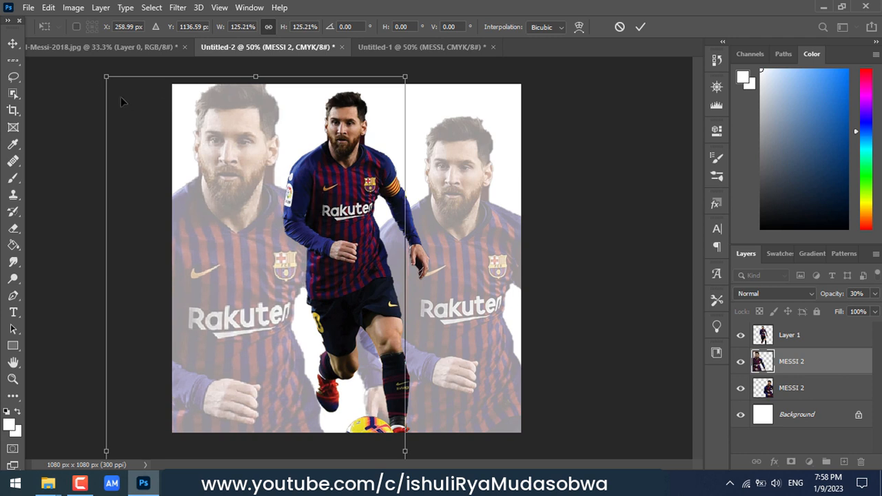
drag(103, 75, 32, 26)
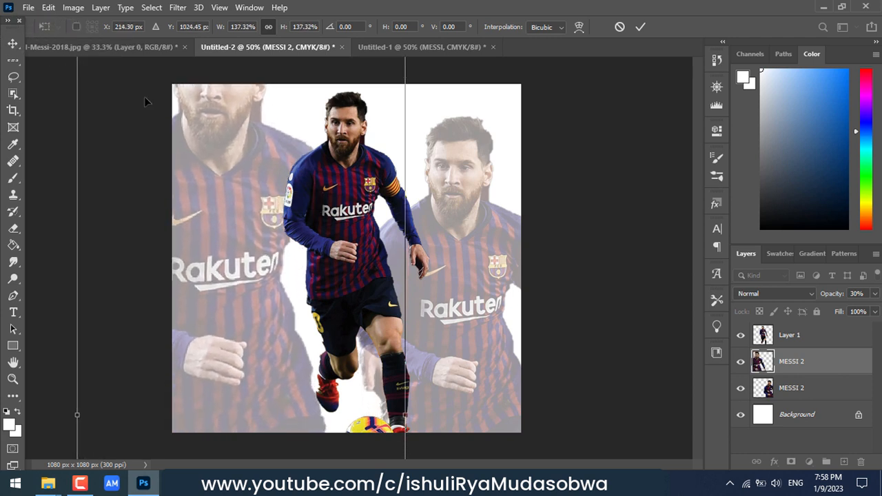
drag(232, 118, 250, 198)
click(12, 43)
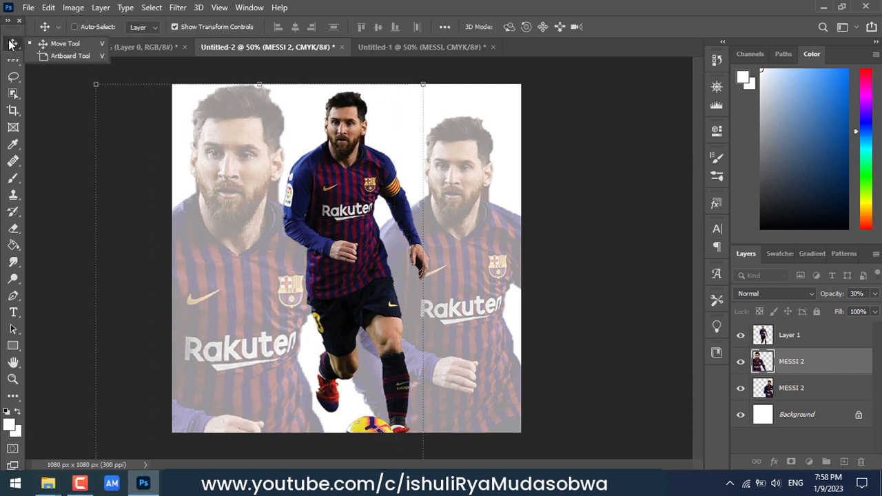
click(228, 148)
drag(241, 145, 234, 145)
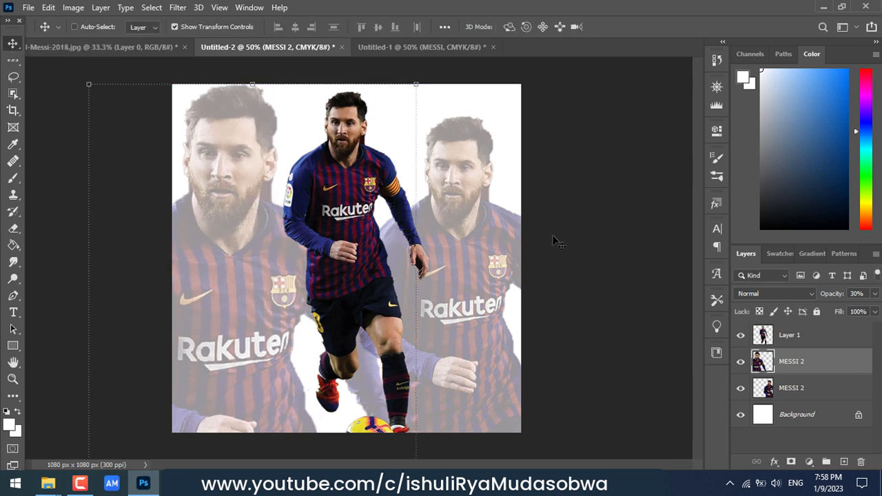
Step: Move the right faded player slightly down and to the right
right_click(480, 178)
click(481, 179)
drag(469, 177, 479, 193)
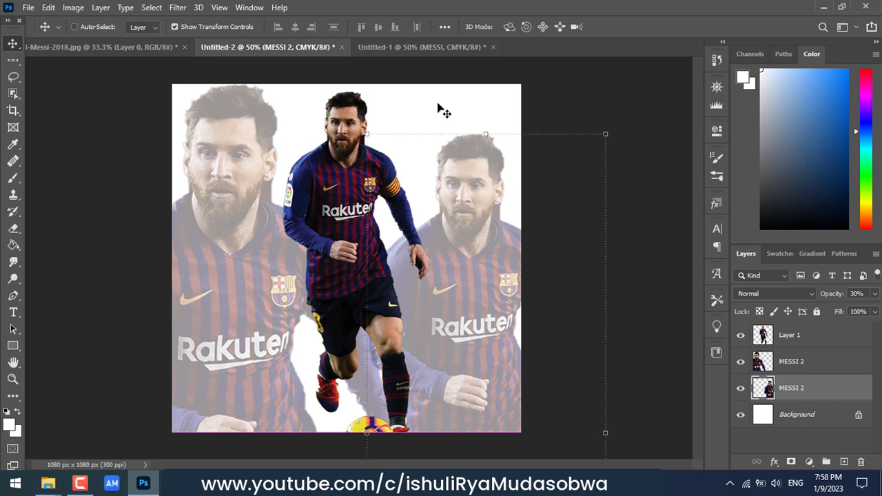
Step: Check the finished poster in Untitled-1 and set the left faded player's opacity in Untitled-2 to 15%
click(435, 45)
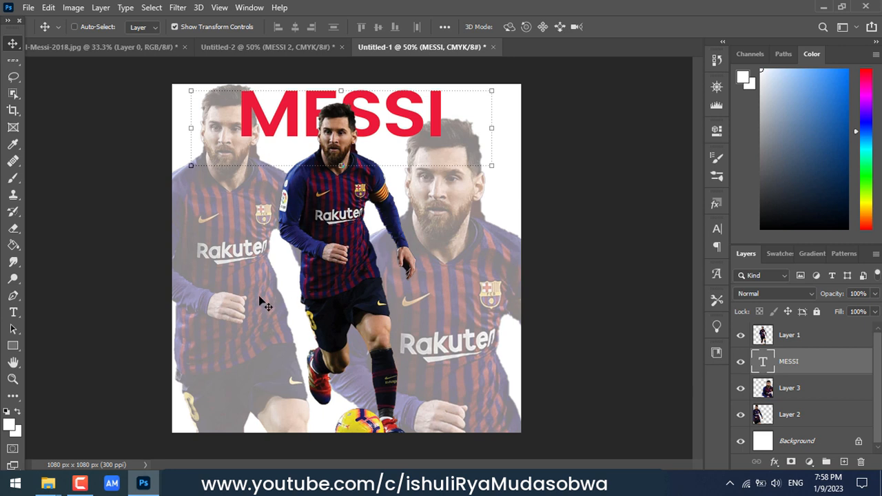
click(260, 48)
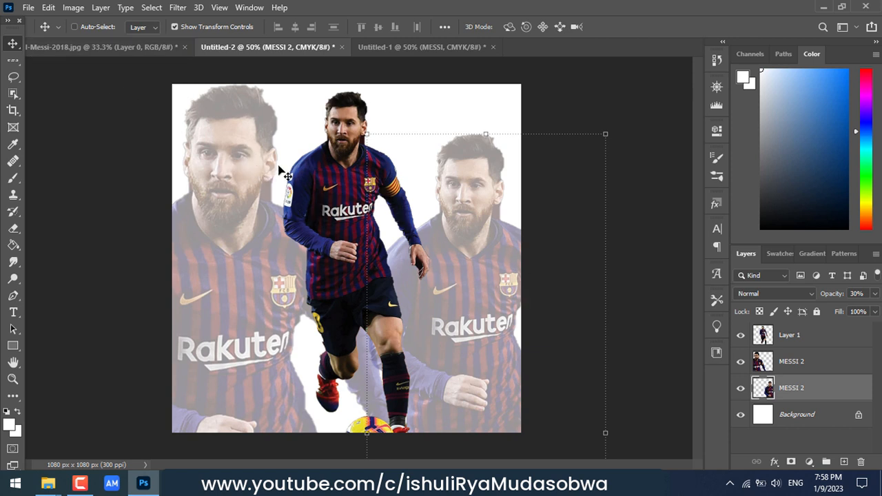
click(852, 370)
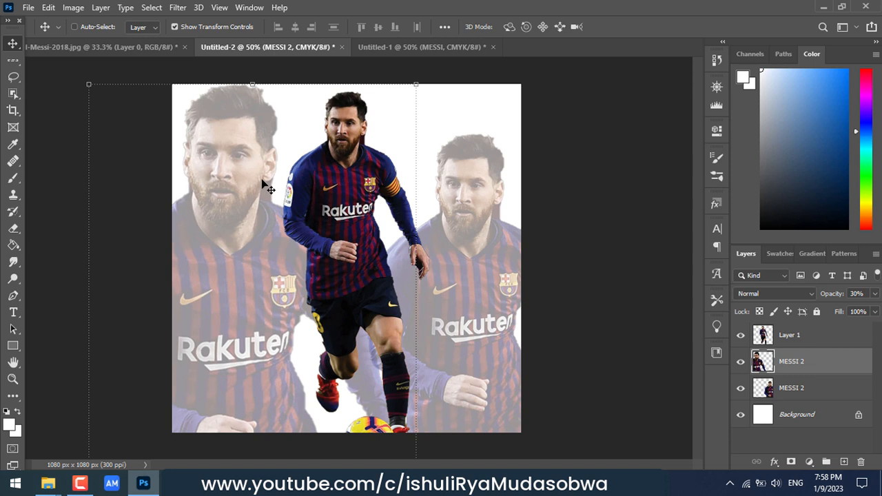
click(875, 294)
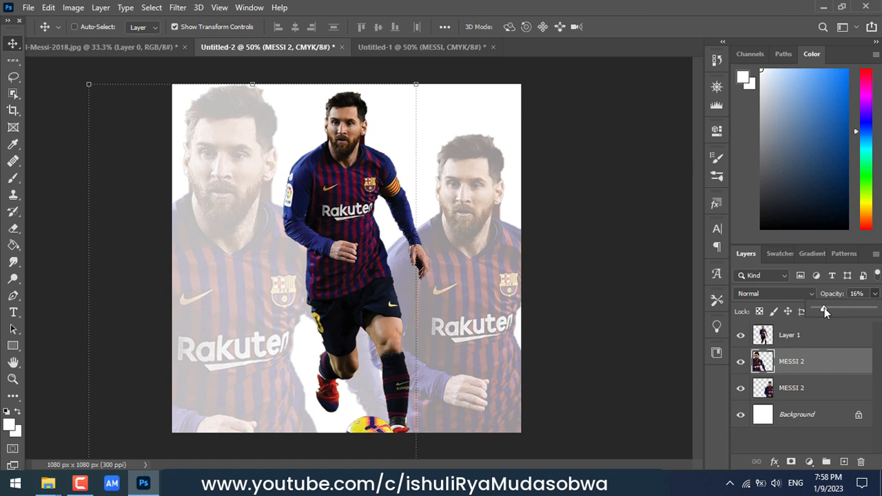
click(840, 308)
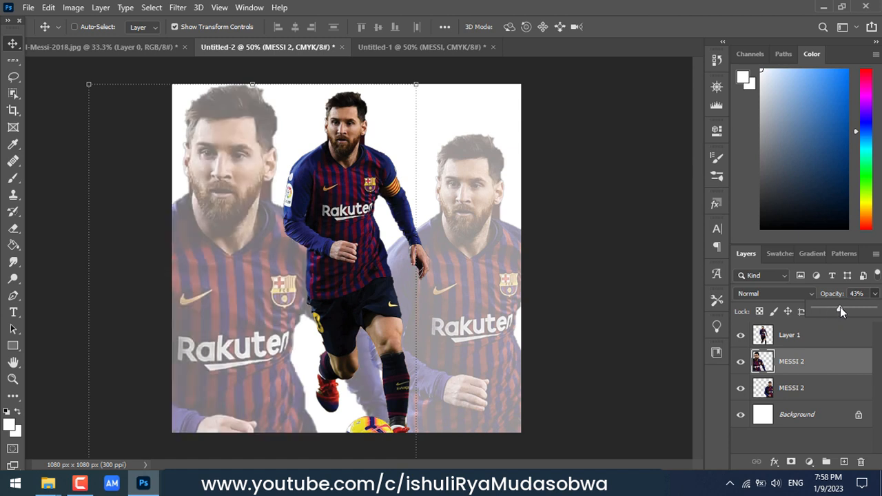
click(822, 308)
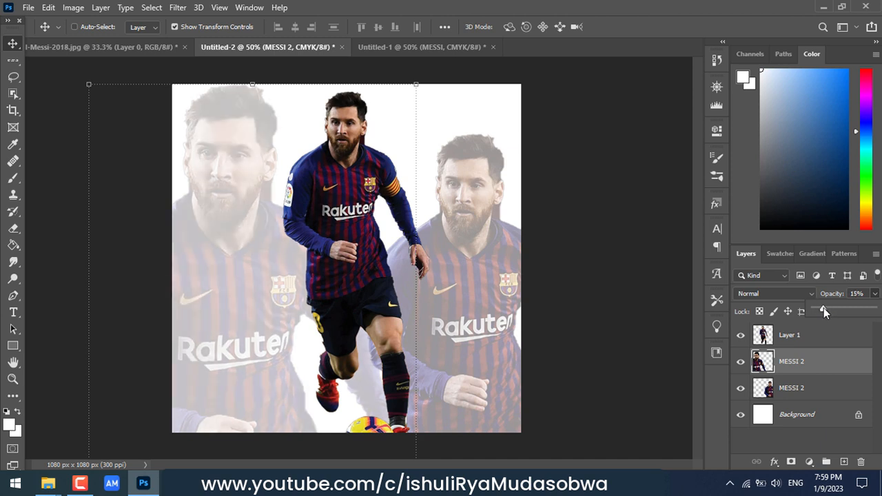
Step: Hide the transform controls in Untitled-2 and examine the MESSI title on the Untitled-1 poster
click(12, 42)
click(175, 27)
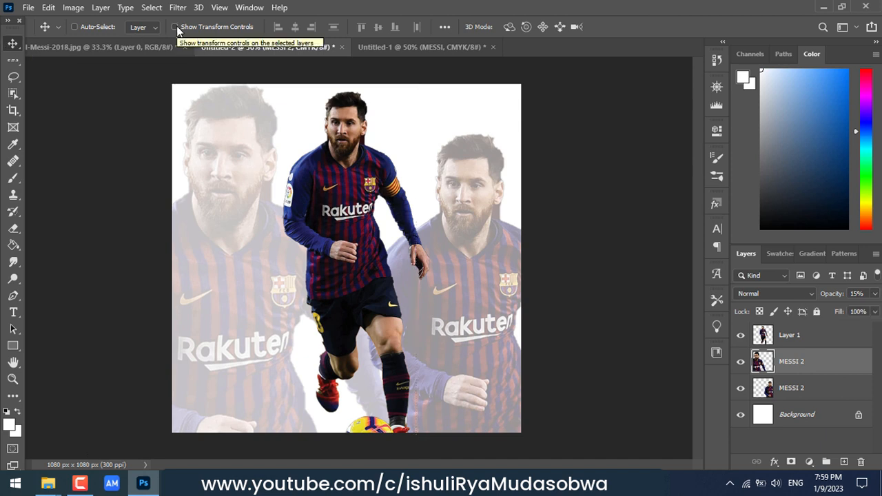
click(408, 48)
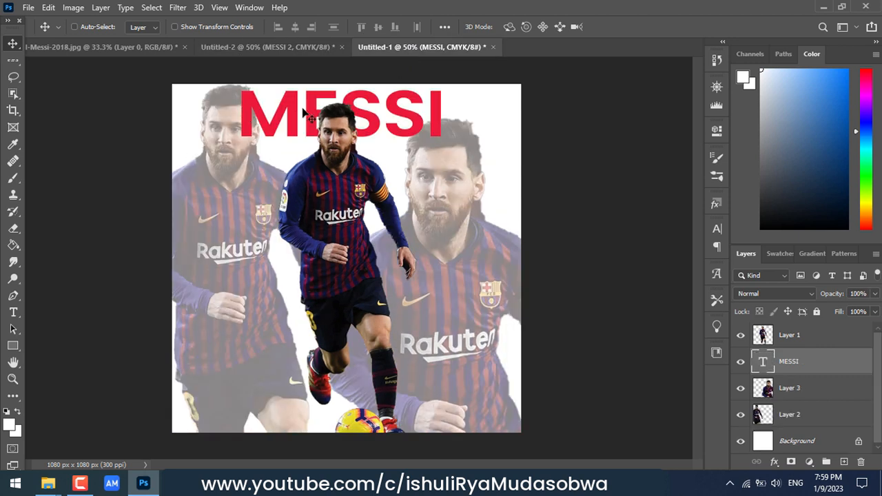
click(244, 48)
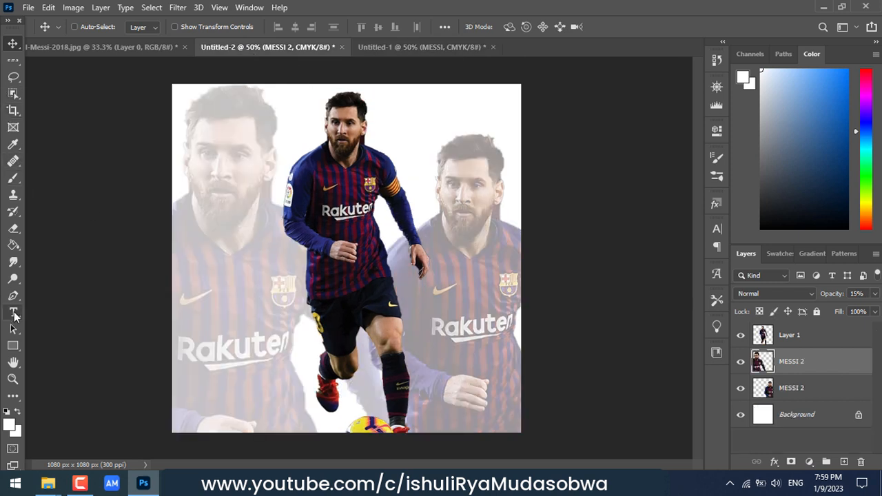
Step: Add a red 40 pt Poppins SemiBold text box reading MESSI behind the front player at chest height
drag(14, 315, 47, 314)
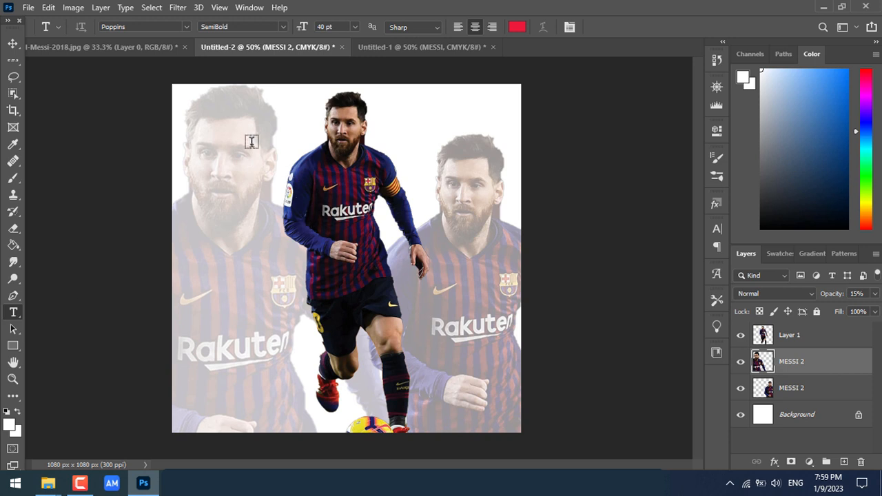
drag(244, 142, 460, 188)
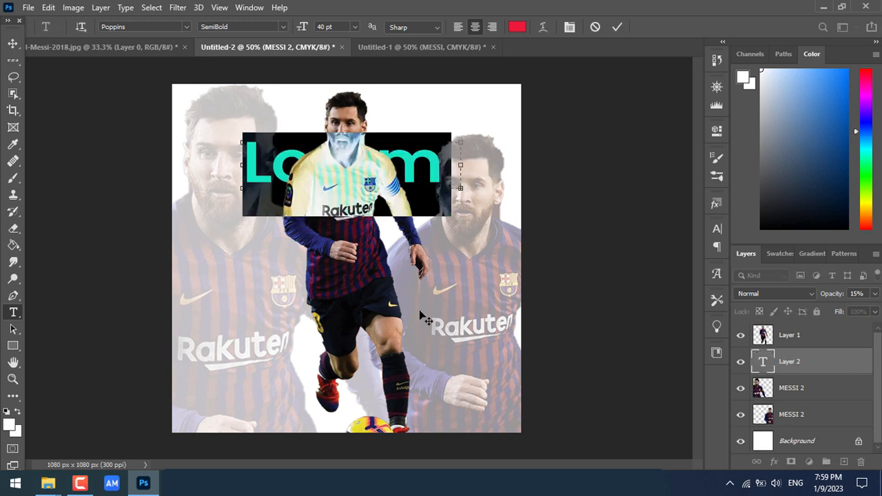
text(MESS)
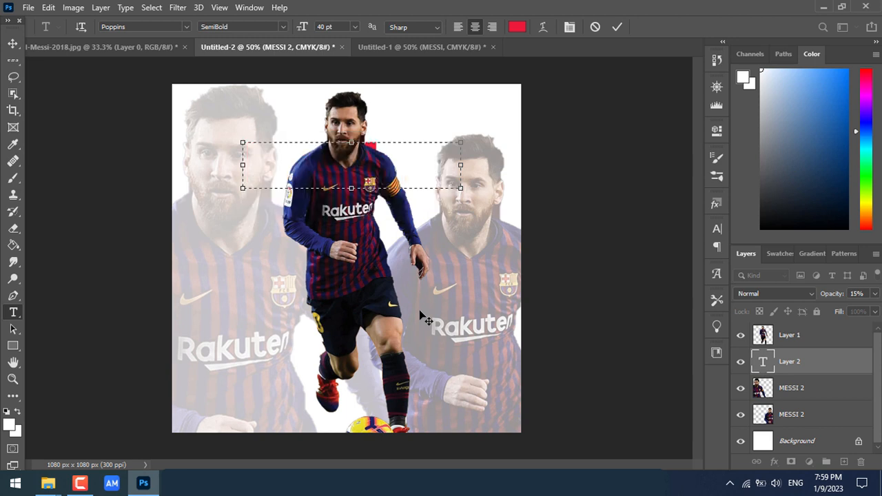
text(I)
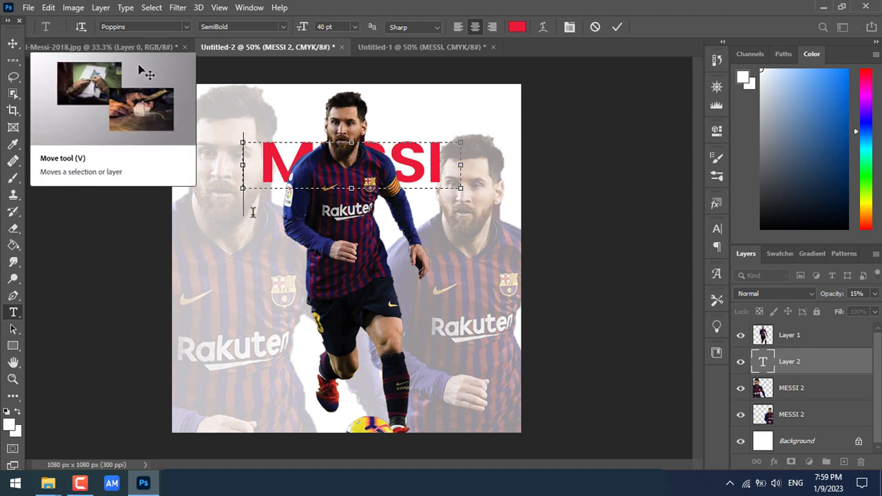
click(13, 44)
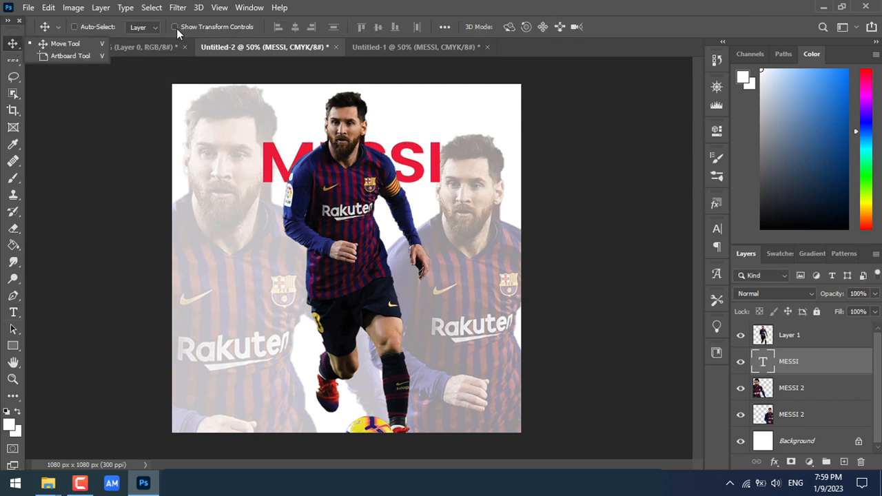
Step: Enlarge the MESSI title to about 127% and move it up to the canvas's upper edge behind the front player's head
click(174, 27)
drag(230, 140, 152, 102)
click(13, 46)
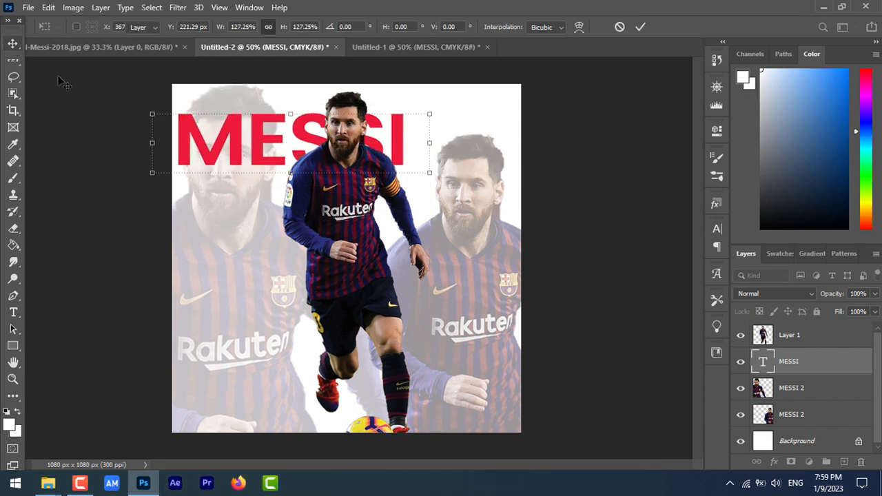
drag(278, 154, 289, 132)
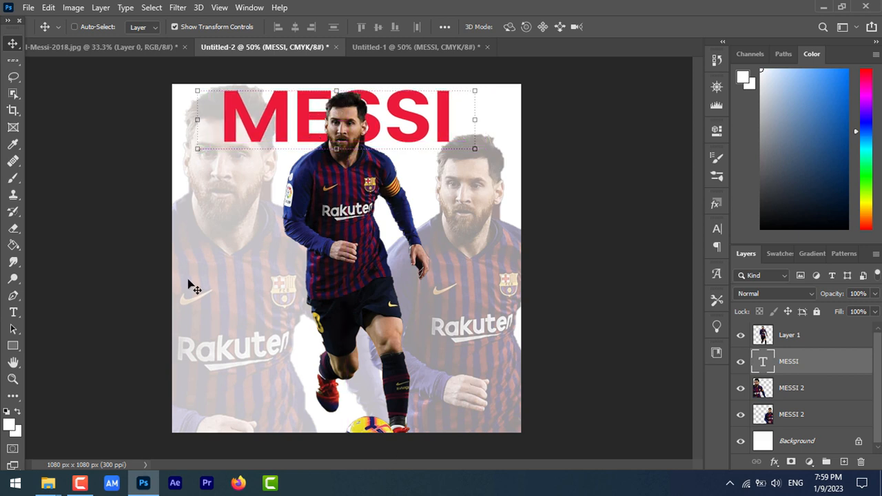
click(174, 27)
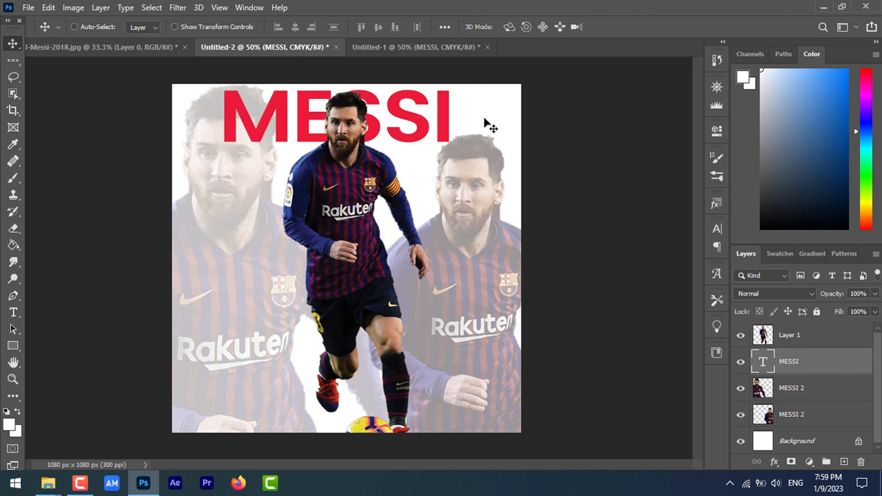
Step: Check the title on the Untitled-1 poster and shift the MESSI title in Untitled-2 slightly right to centre it
click(398, 48)
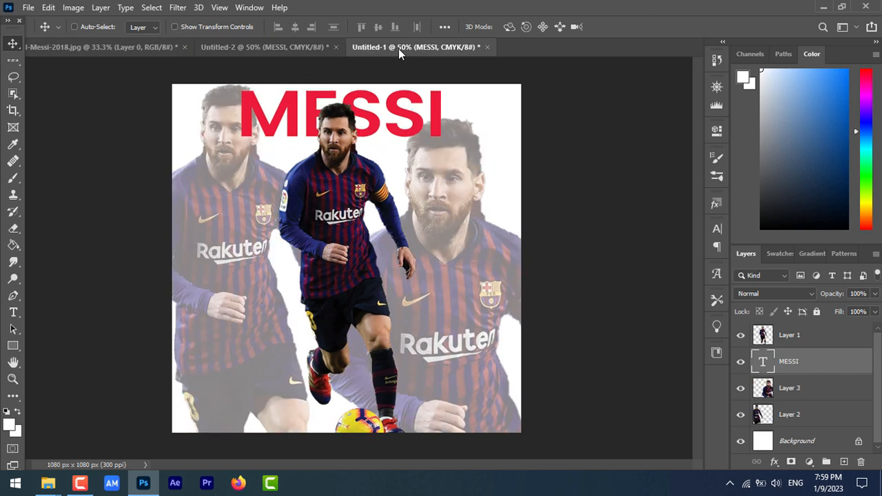
click(297, 45)
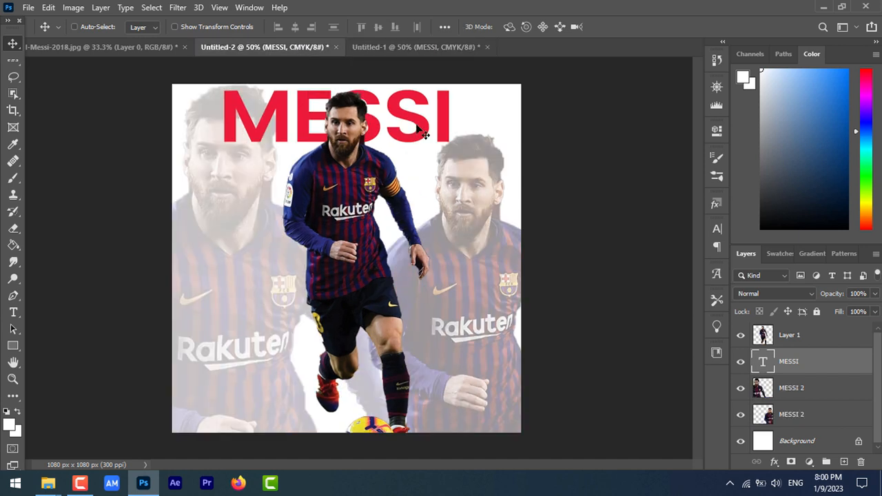
drag(422, 124, 433, 122)
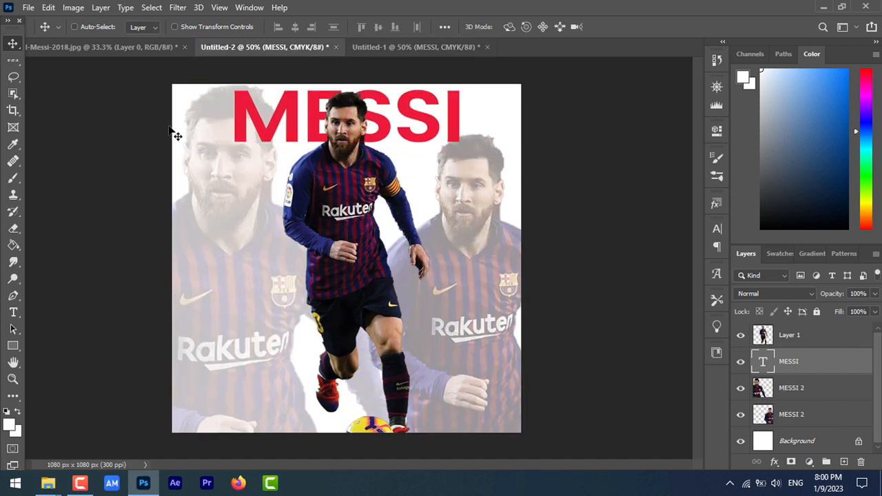
Step: Place the MESSI text layer above Layer 1 so the title covers the front player
drag(829, 363, 822, 331)
drag(831, 369, 838, 334)
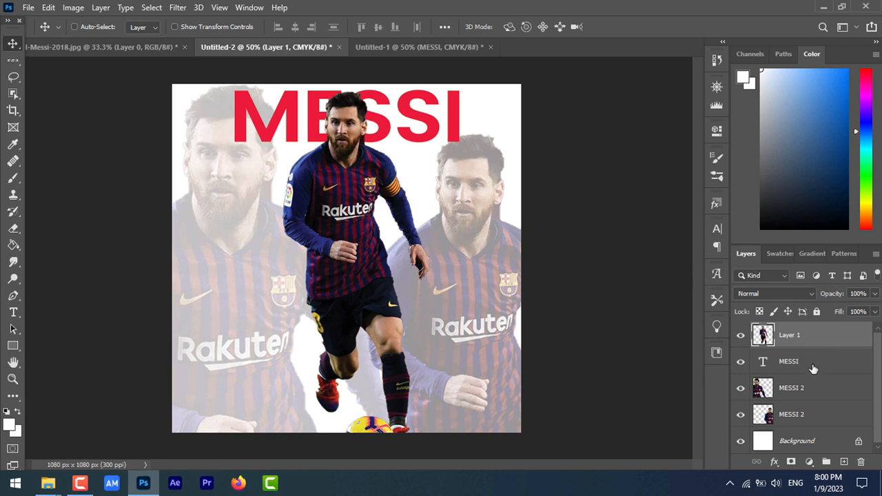
drag(821, 370, 819, 334)
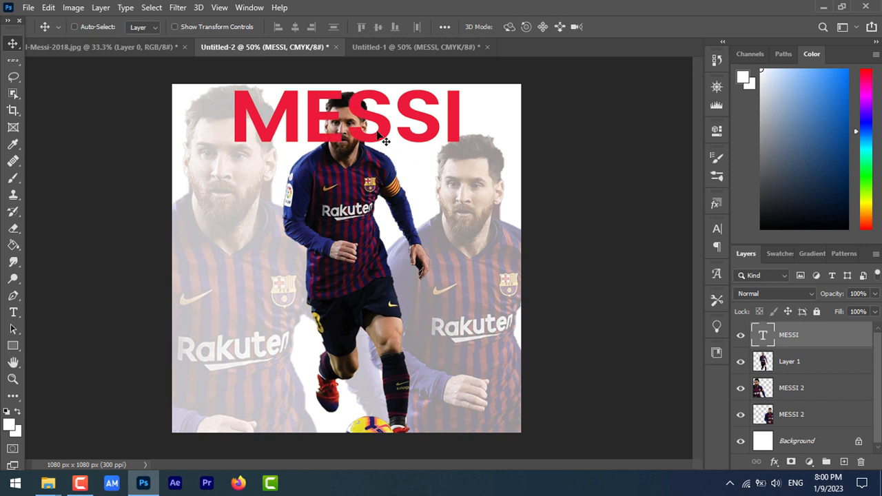
Step: Lower the MESSI title slightly, return its layer beneath Layer 1 and compare the poster with Untitled-1
mouse_move(382, 129)
mouse_down()
mouse_move(381, 156)
mouse_move(385, 146)
mouse_up()
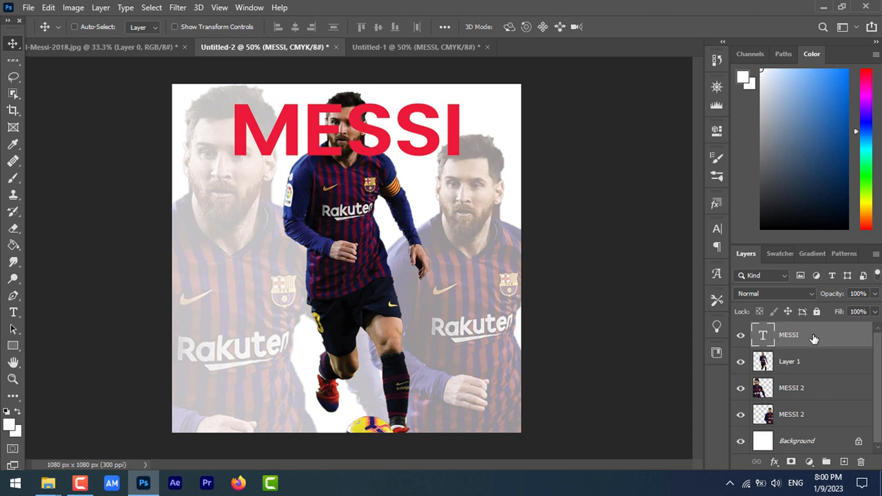
drag(815, 338, 807, 366)
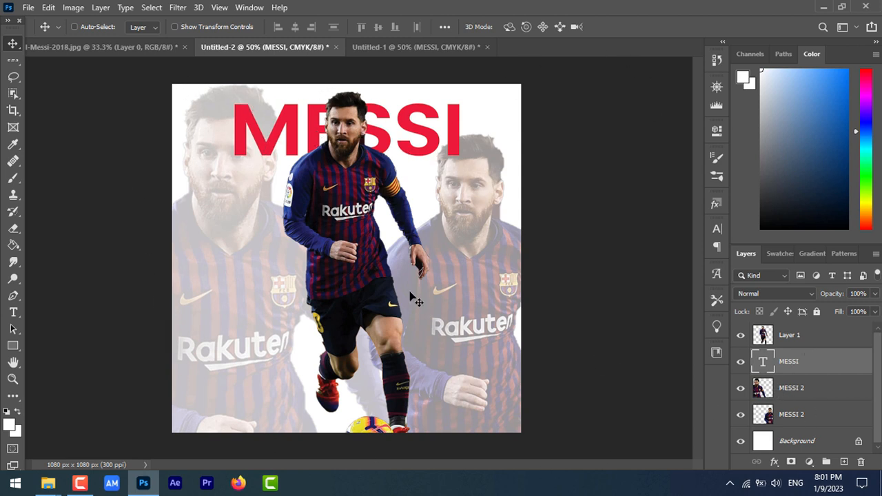
click(429, 46)
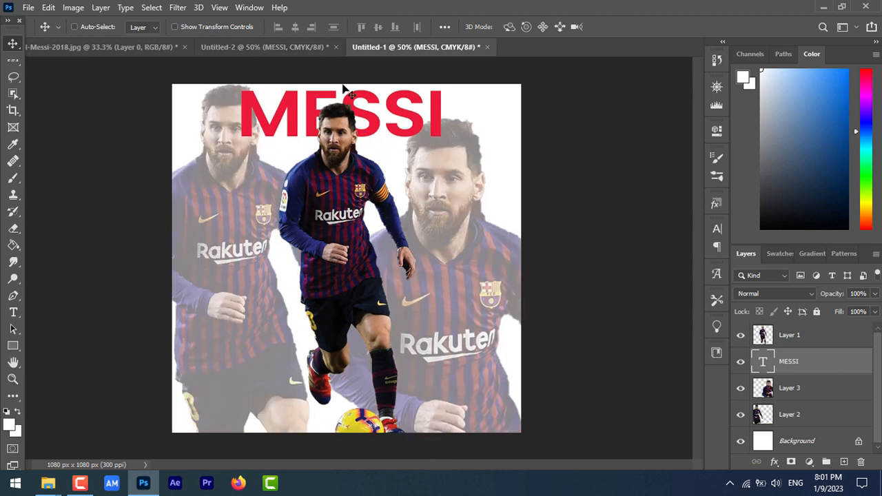
click(271, 46)
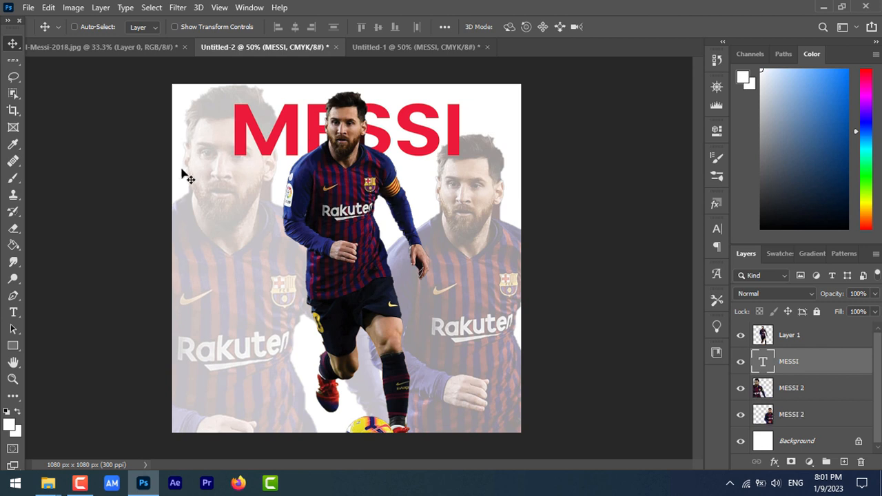